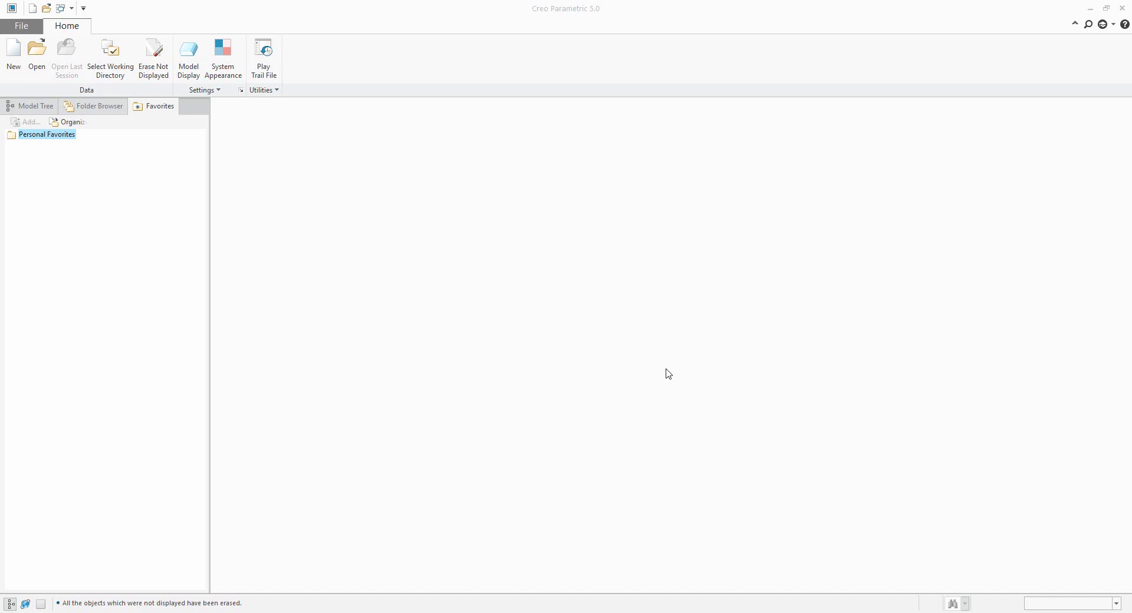
Create a new part named SMT.
{"action": "left_click", "coordinate": [13, 57]}
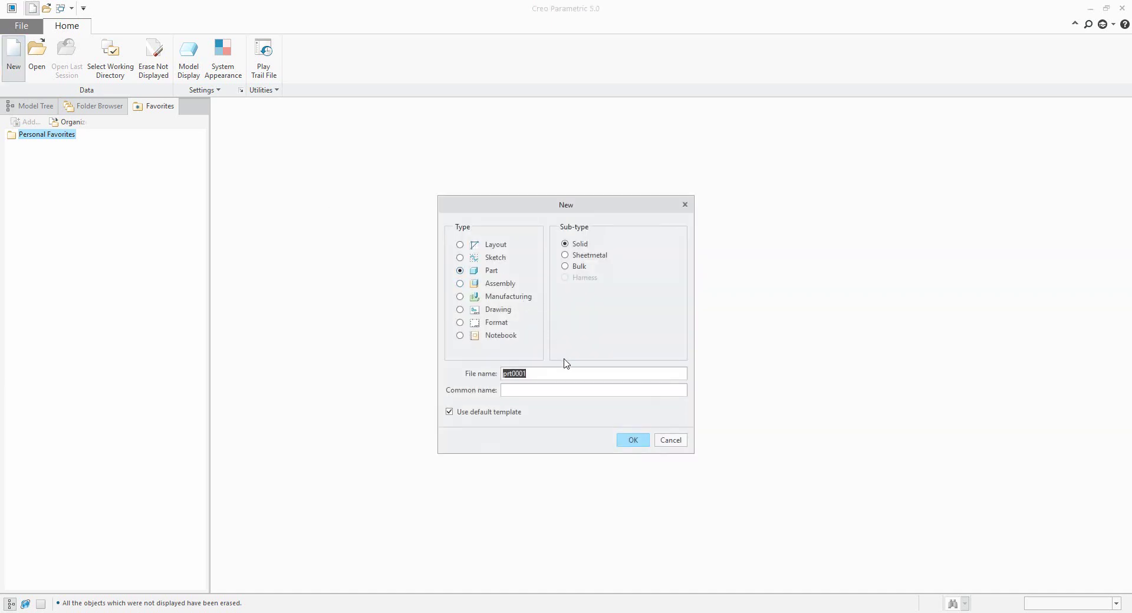
{"action": "type", "text": "smt"}
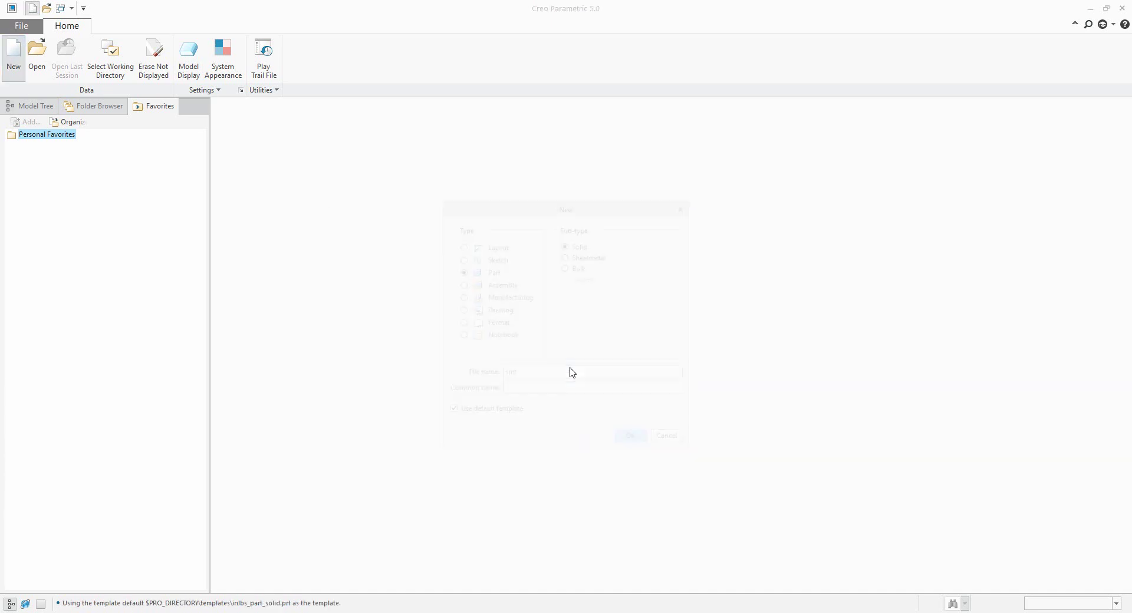
{"action": "key", "text": "Return"}
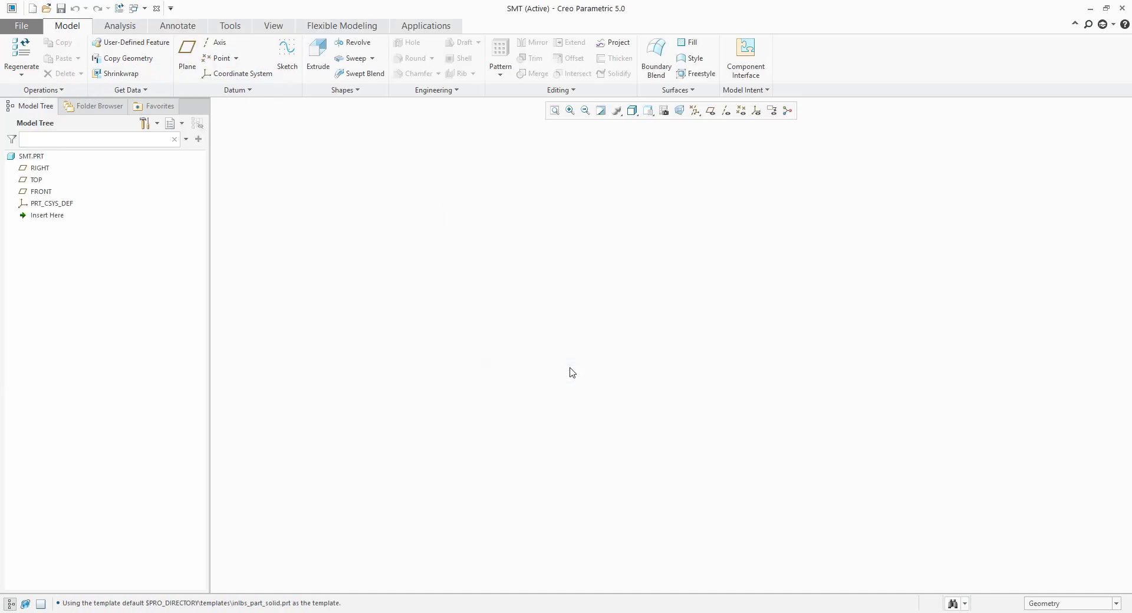
Extrude a 510.80 × 245.43 center rectangle sketched on TOP to a depth of 216.51.
{"action": "left_click", "coordinate": [319, 59]}
{"action": "left_click", "coordinate": [36, 179]}
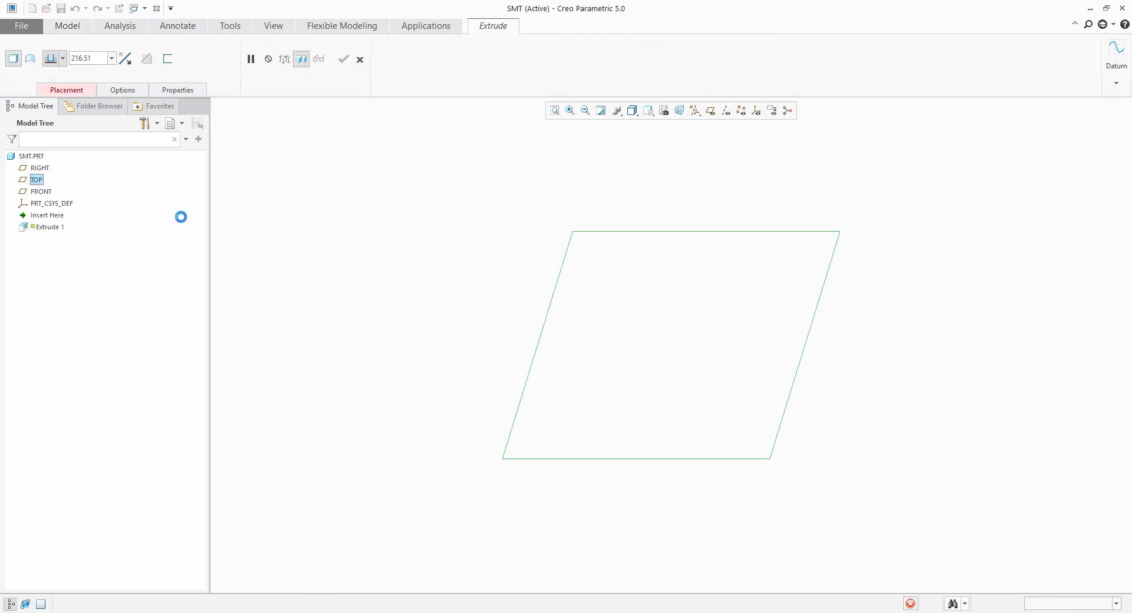
{"action": "left_click", "coordinate": [300, 58]}
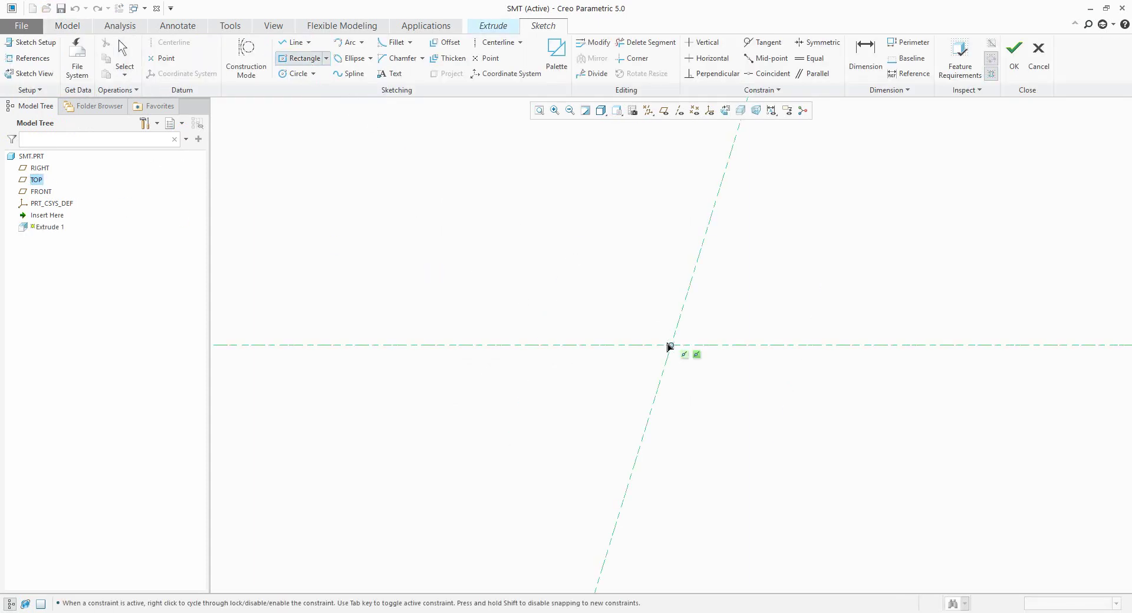
{"action": "left_click", "coordinate": [670, 345]}
{"action": "left_click", "coordinate": [556, 291]}
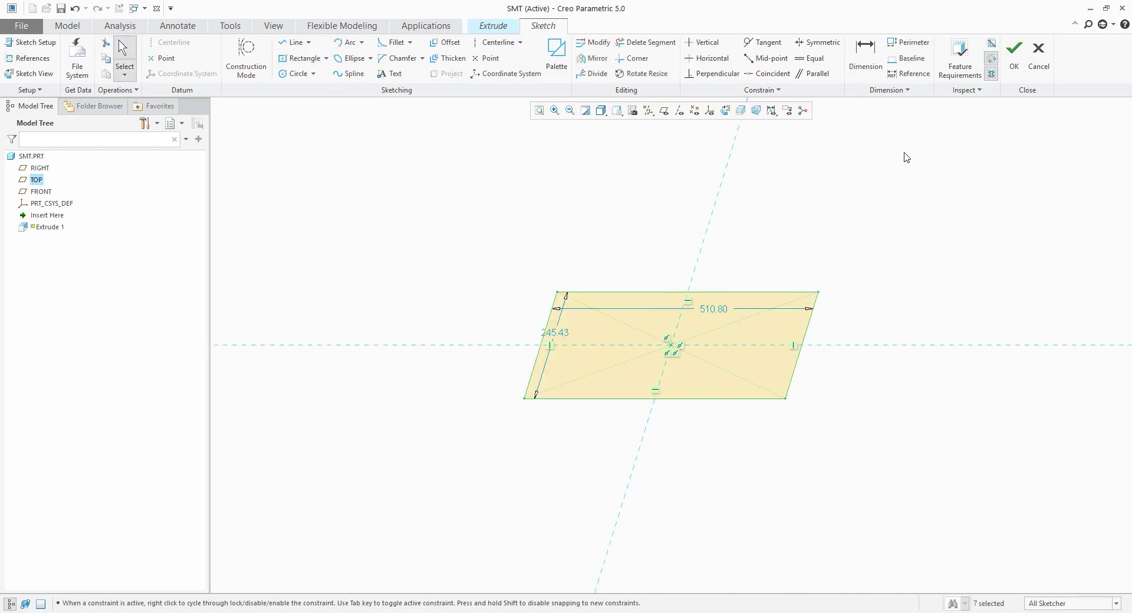
{"action": "left_click", "coordinate": [1013, 50]}
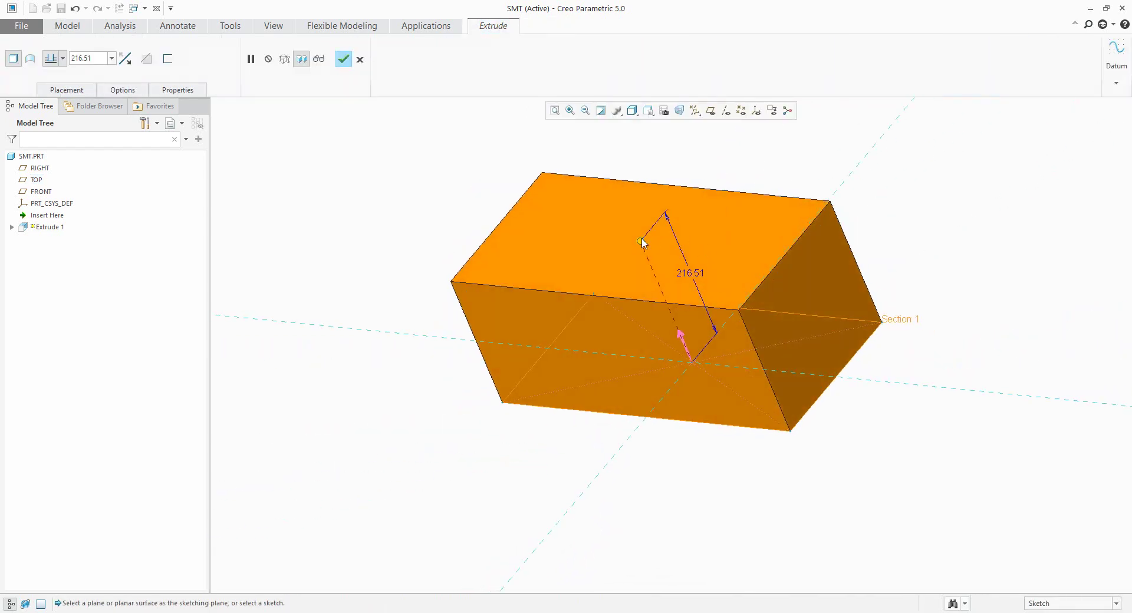
{"action": "left_click_drag", "start_coordinate": [648, 241], "coordinate": [663, 281]}
{"action": "middle_click", "coordinate": [646, 204]}
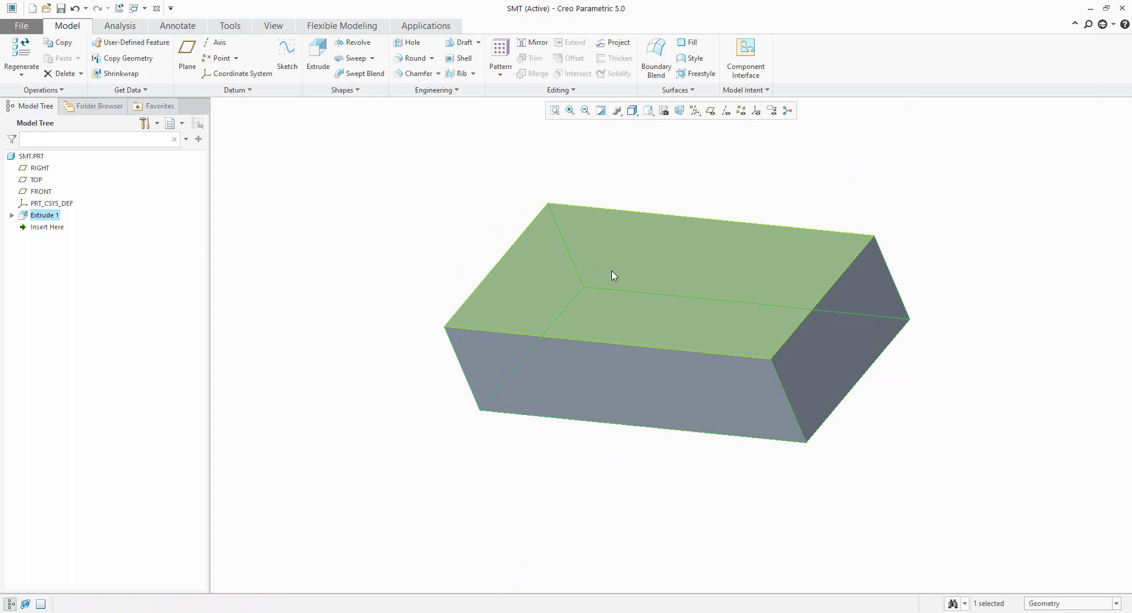
{"action": "scroll", "coordinate": [637, 289], "scroll_direction": "up", "scroll_amount": 1}
Draft the block's right end face at 33°, using the top face as the hinge.
{"action": "middle_click_drag", "start_coordinate": [613, 307], "coordinate": [648, 294]}
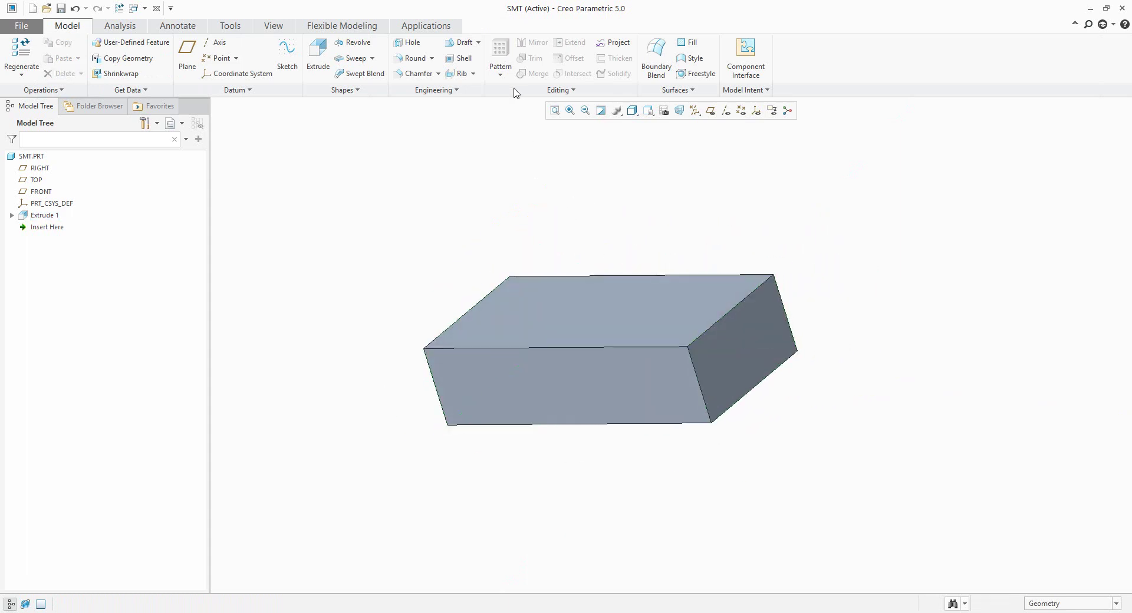
{"action": "left_click", "coordinate": [464, 42]}
{"action": "left_click", "coordinate": [721, 349]}
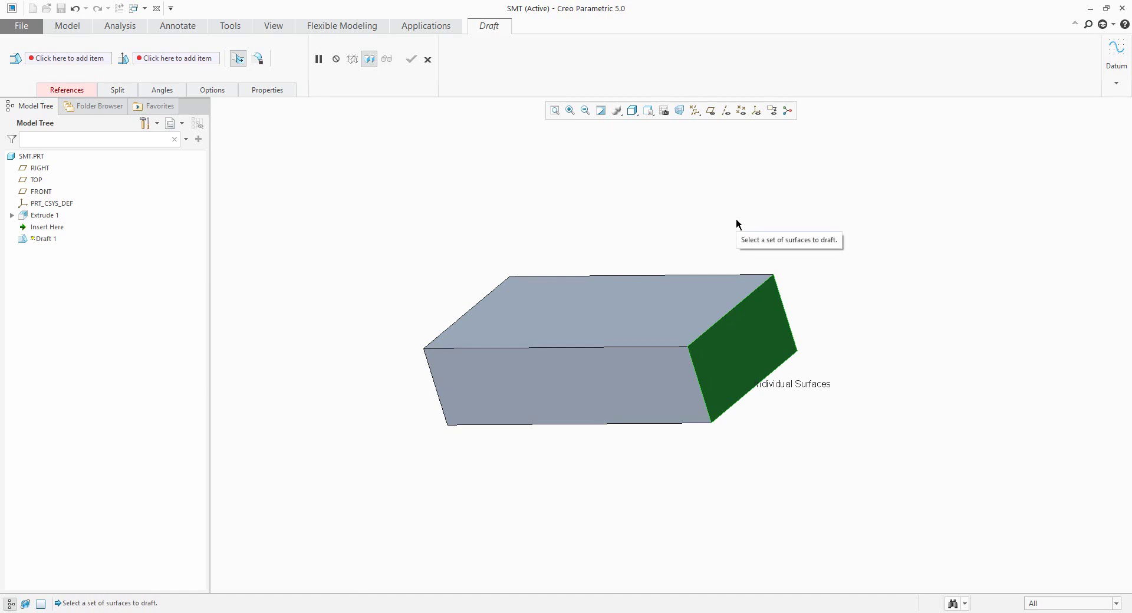
{"action": "left_click", "coordinate": [77, 59]}
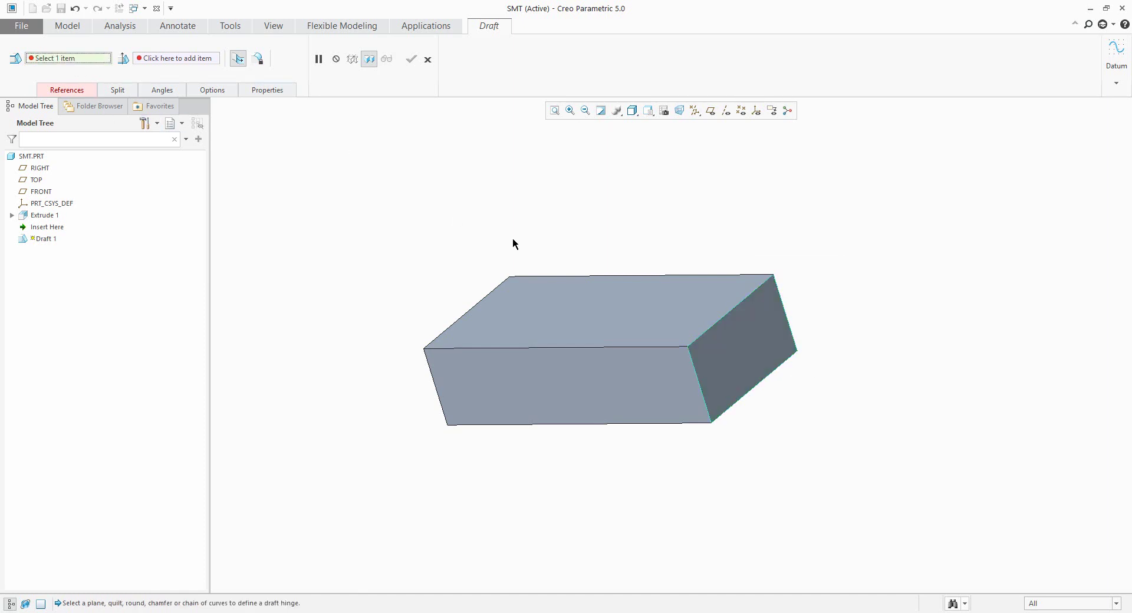
{"action": "left_click", "coordinate": [616, 322]}
{"action": "left_click_drag", "start_coordinate": [718, 271], "coordinate": [698, 274]}
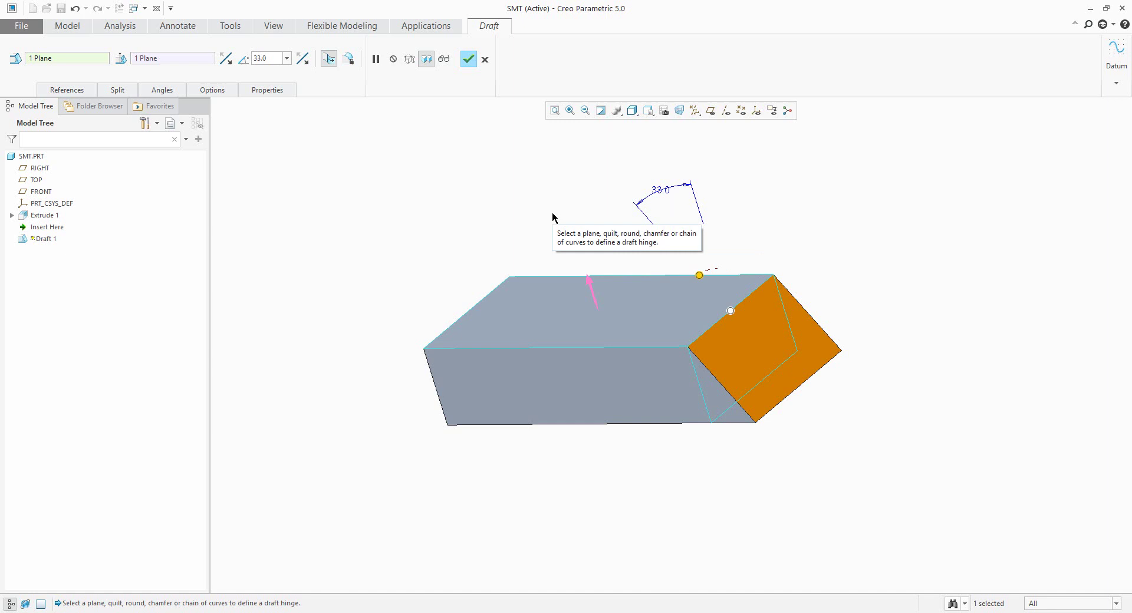
{"action": "left_click", "coordinate": [468, 58]}
{"action": "middle_click_drag", "start_coordinate": [696, 356], "coordinate": [683, 218]}
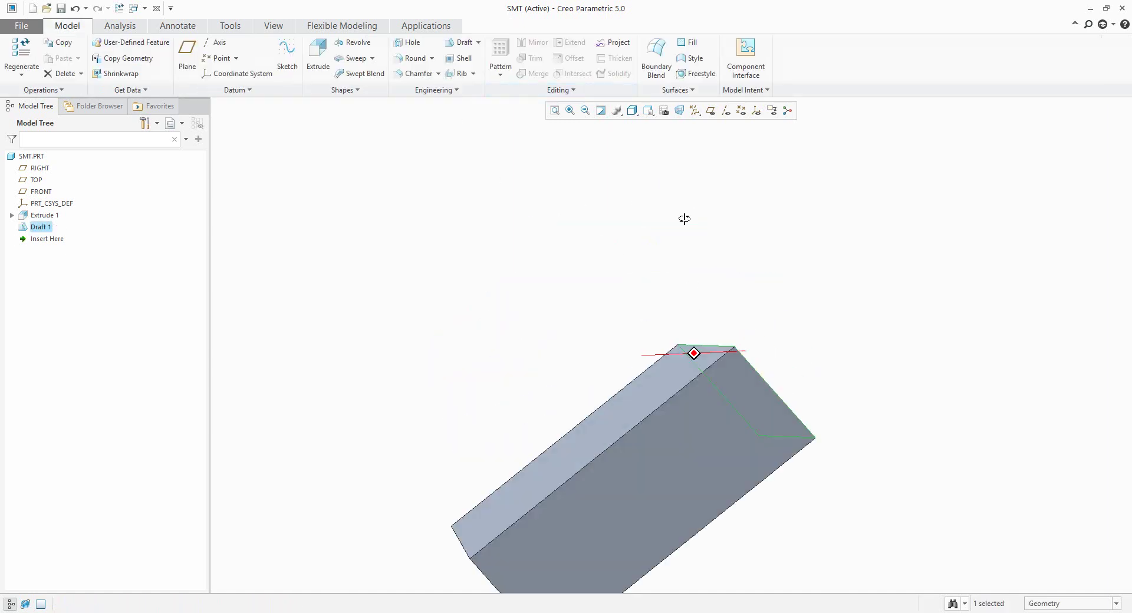
{"action": "key", "text": "ctrl+d"}
{"action": "left_click", "coordinate": [508, 232]}
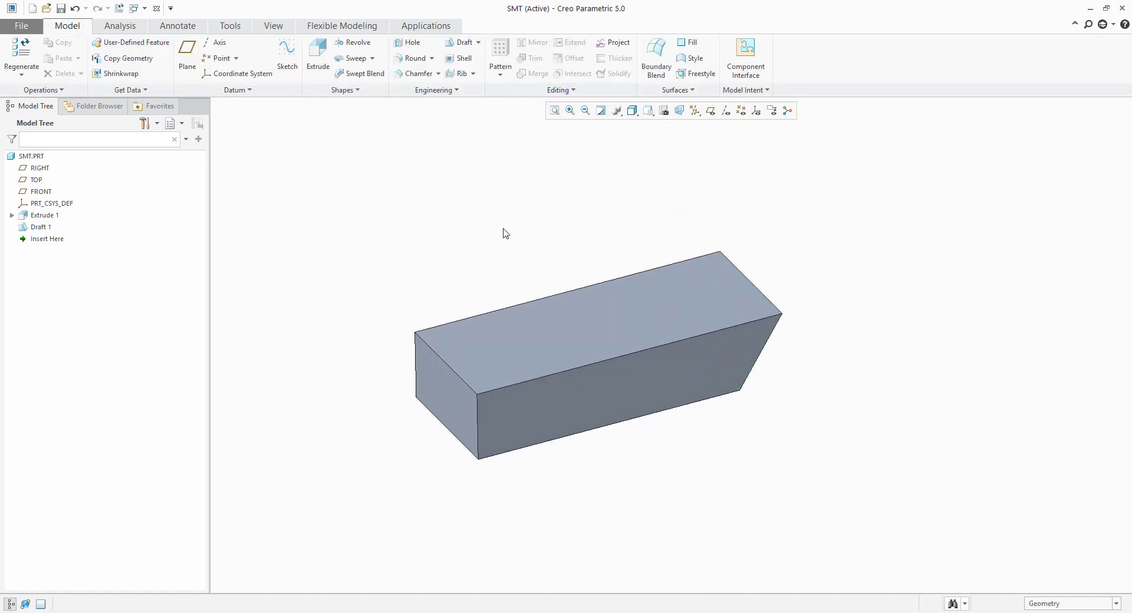
{"action": "middle_click_drag", "start_coordinate": [518, 235], "coordinate": [511, 224]}
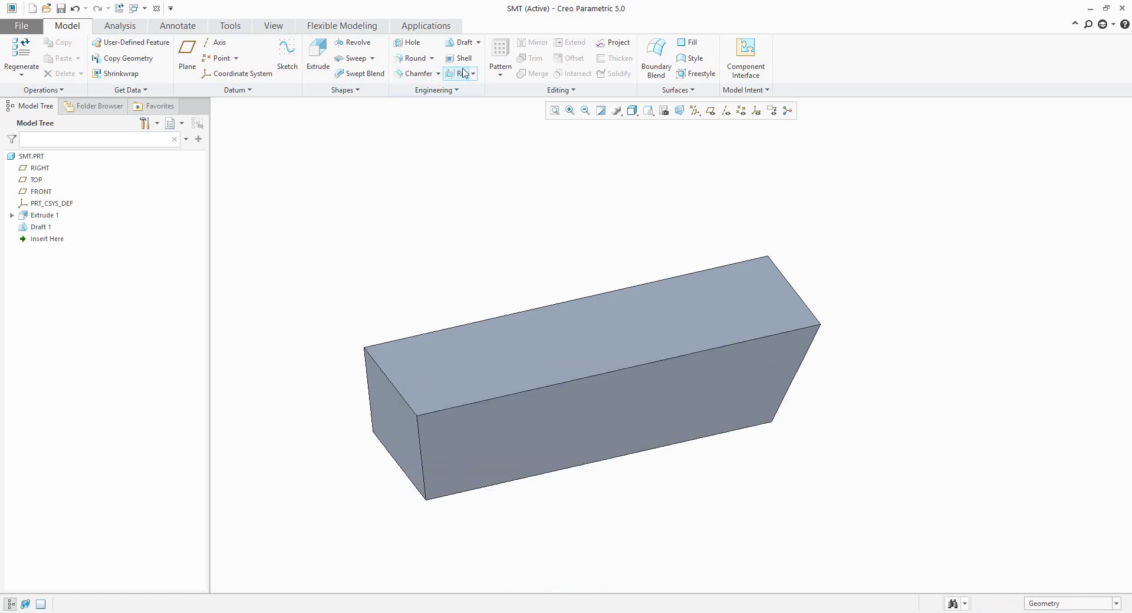
Shell the block with 15.69 walls, removing the front, left end and back faces.
{"action": "left_click", "coordinate": [460, 58]}
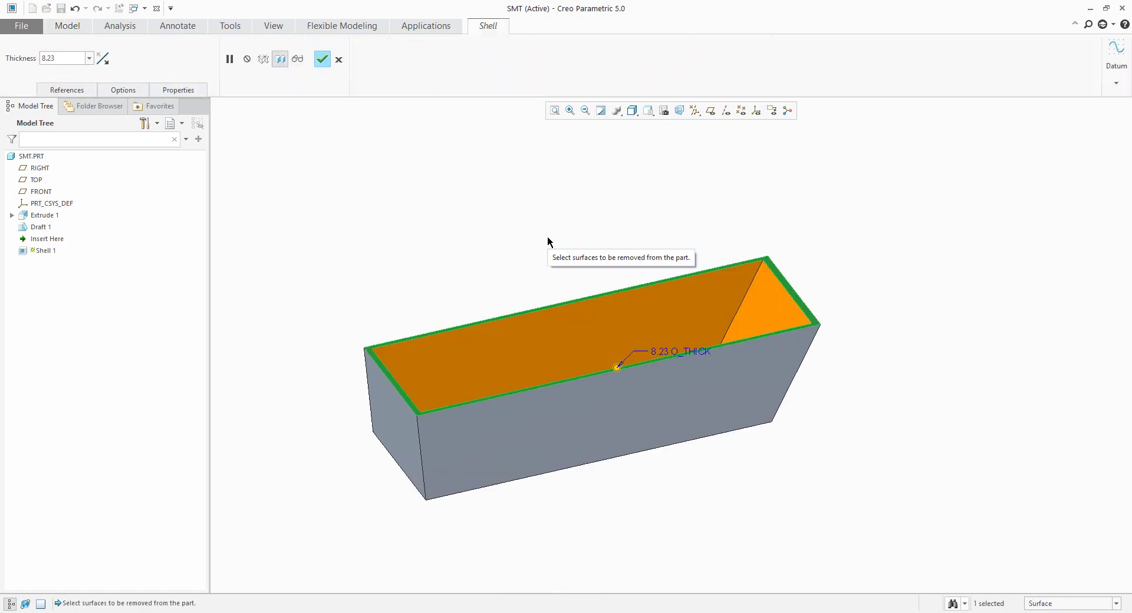
{"action": "left_click", "coordinate": [659, 383], "text": "ctrl"}
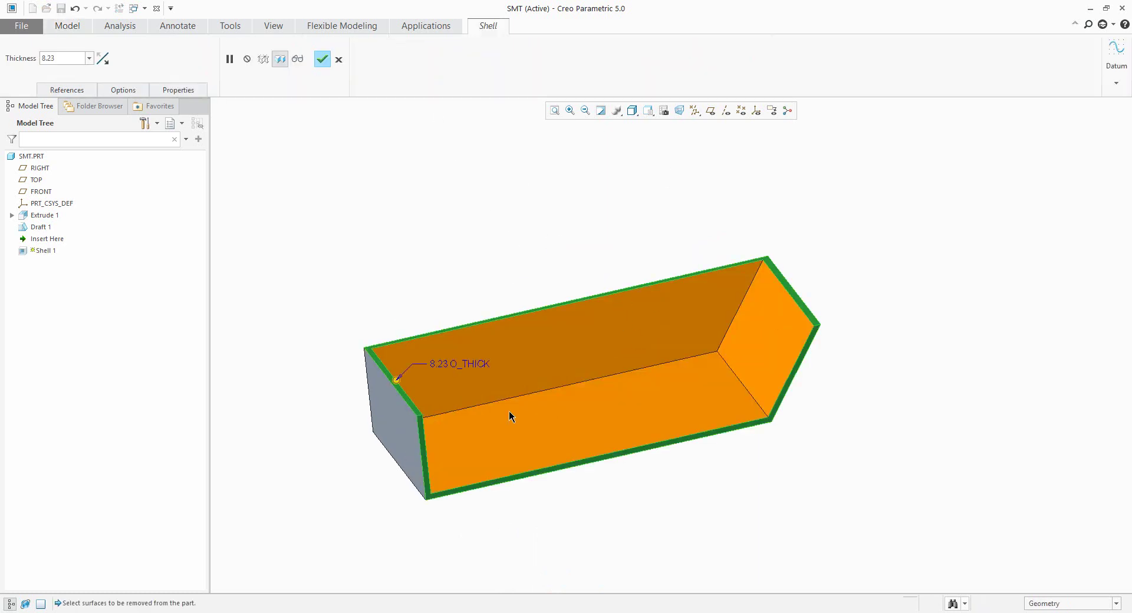
{"action": "left_click", "coordinate": [405, 420], "text": "ctrl"}
{"action": "left_click", "coordinate": [467, 371], "text": "ctrl"}
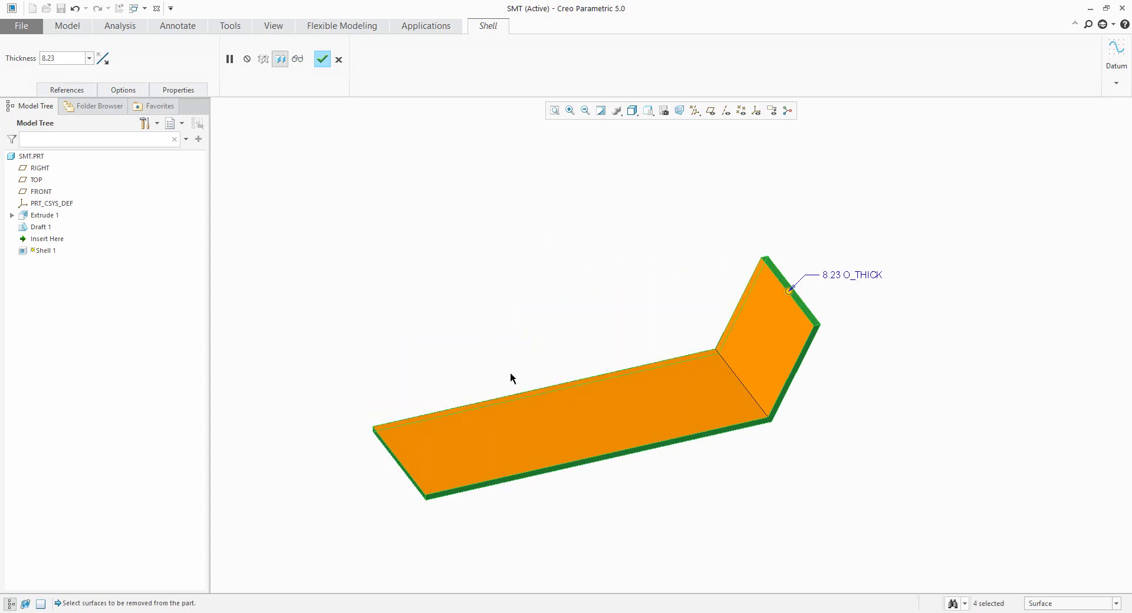
{"action": "mouse_move", "coordinate": [510, 371]}
{"action": "middle_mouse_down"}
{"action": "mouse_move", "coordinate": [630, 323]}
{"action": "mouse_move", "coordinate": [594, 341]}
{"action": "middle_mouse_up"}
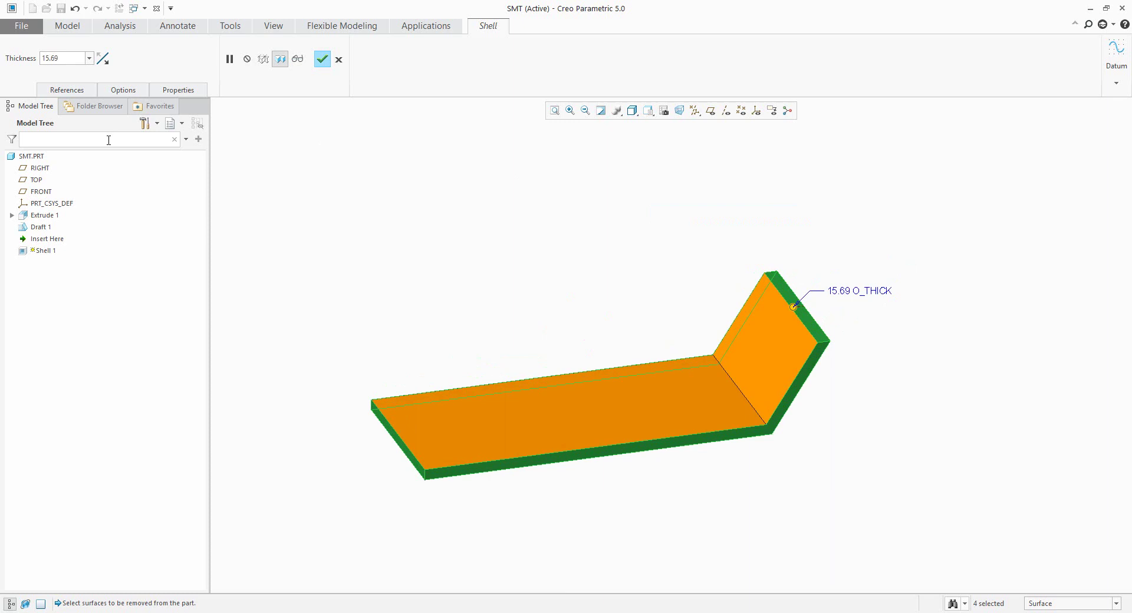
Give the bottom wall a non-default thickness of 35.72 and finish the shell.
{"action": "left_click", "coordinate": [68, 91]}
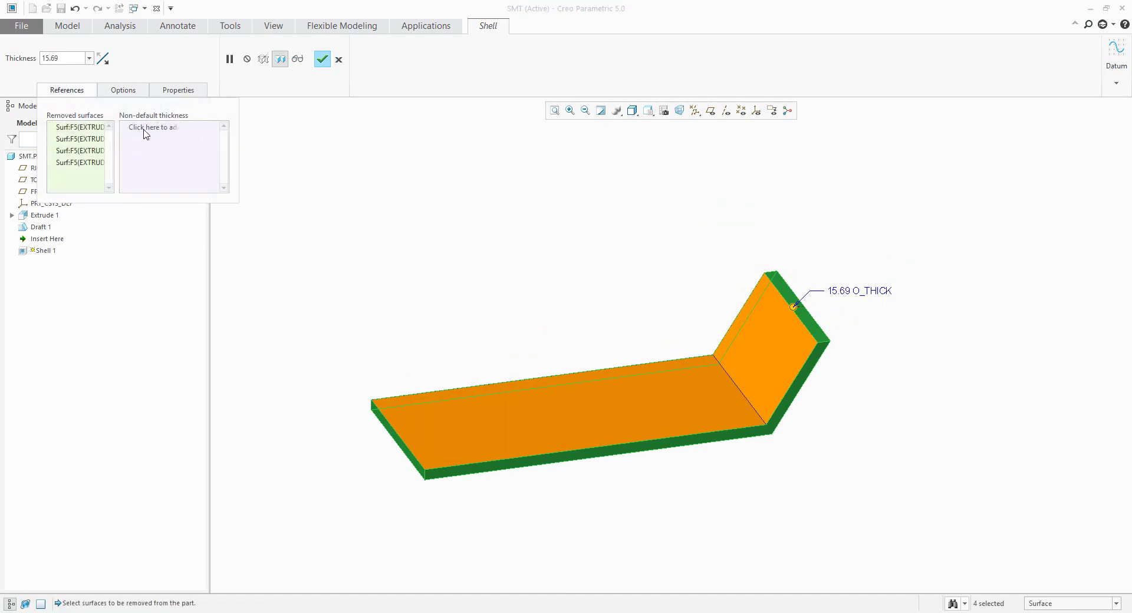
{"action": "left_click", "coordinate": [146, 131]}
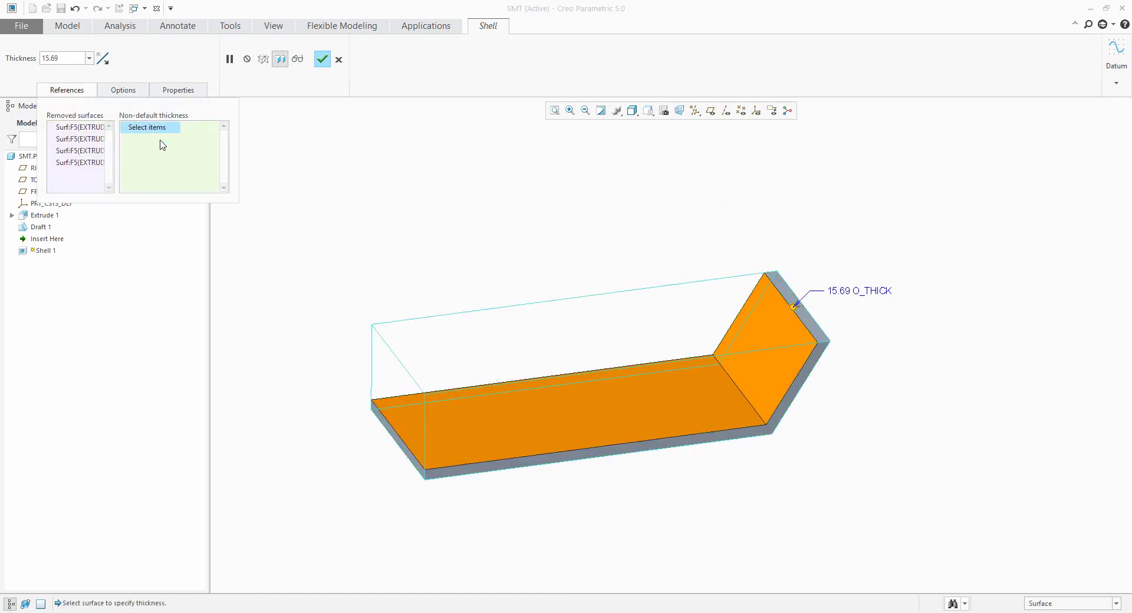
{"action": "left_click", "coordinate": [633, 429]}
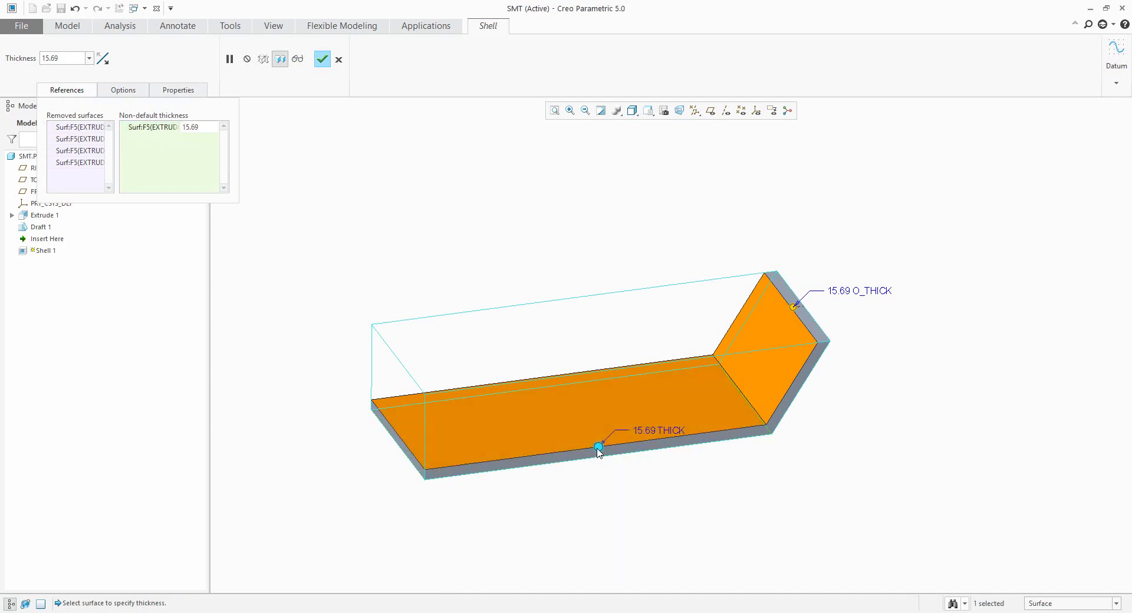
{"action": "left_click_drag", "start_coordinate": [599, 448], "coordinate": [599, 437]}
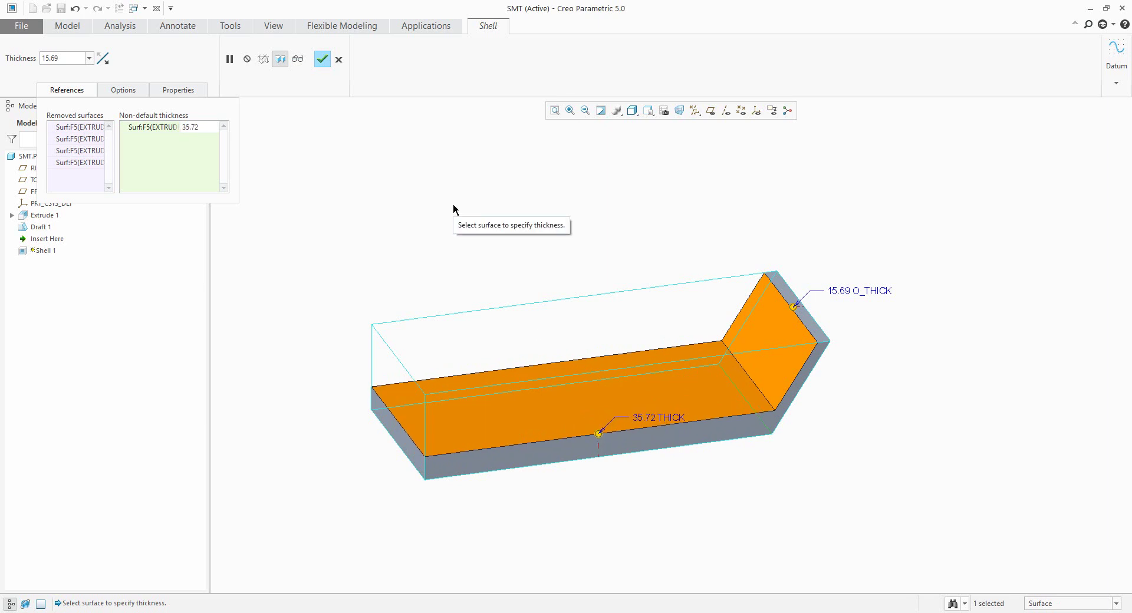
{"action": "left_click", "coordinate": [322, 59]}
{"action": "middle_click_drag", "start_coordinate": [556, 220], "coordinate": [644, 283]}
{"action": "scroll", "coordinate": [712, 330], "scroll_direction": "down", "scroll_amount": 3}
Round the outer top edge at the plate's bend with the R round tool.
{"action": "scroll", "coordinate": [725, 303], "scroll_direction": "up", "scroll_amount": 8}
{"action": "middle_click_drag", "start_coordinate": [725, 303], "coordinate": [740, 210]}
{"action": "key", "text": "r"}
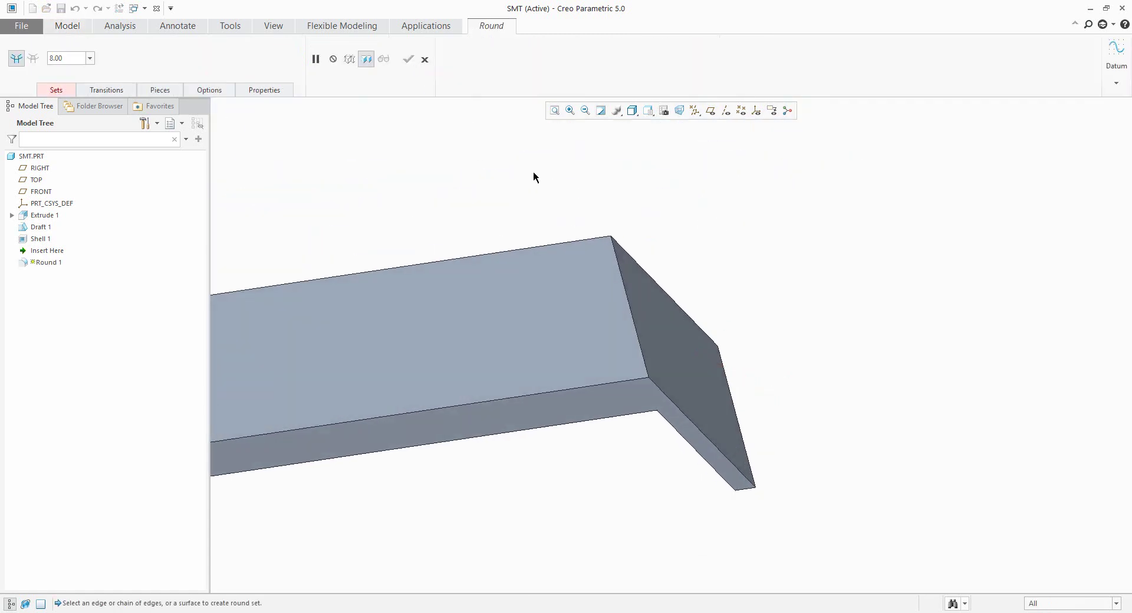
{"action": "left_click", "coordinate": [613, 311]}
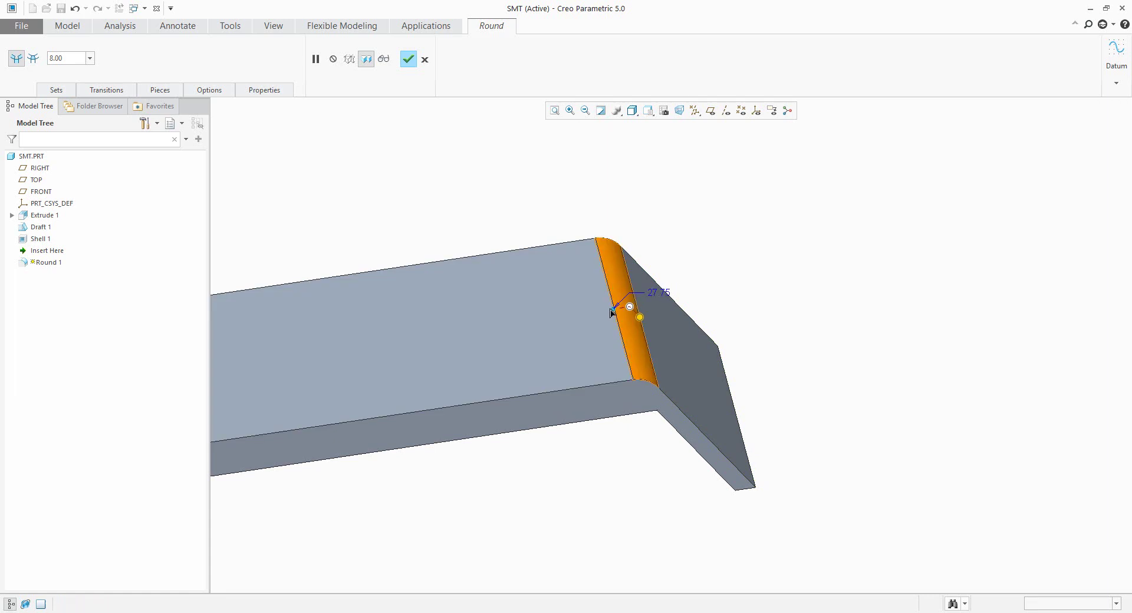
{"action": "middle_click", "coordinate": [801, 285]}
{"action": "scroll", "coordinate": [772, 350], "scroll_direction": "down", "scroll_amount": 3}
{"action": "middle_click_drag", "start_coordinate": [772, 350], "coordinate": [760, 259]}
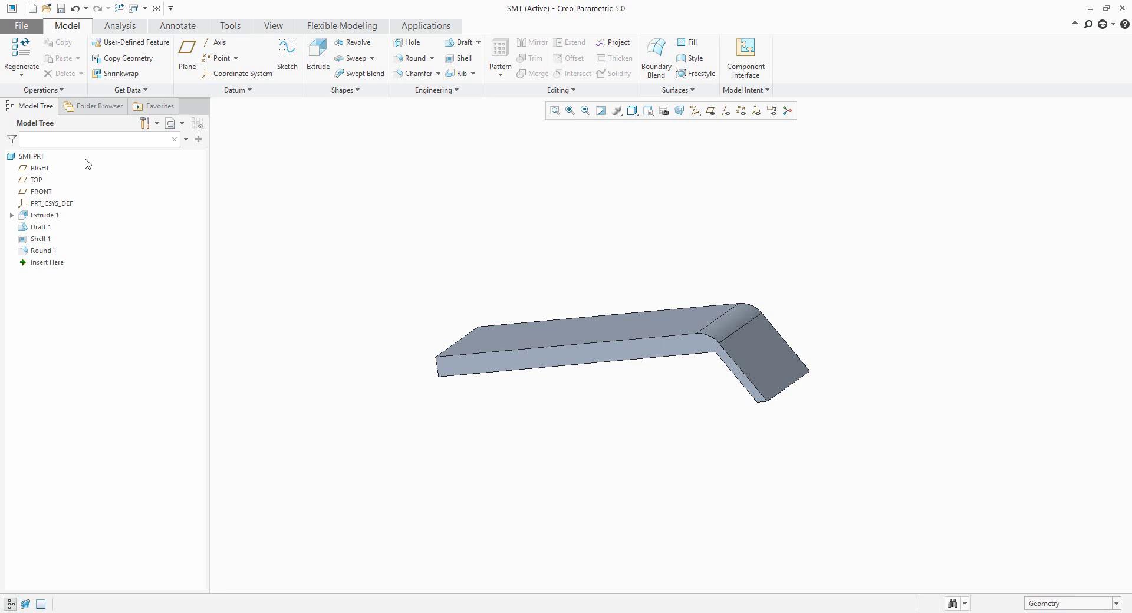
{"action": "left_click", "coordinate": [56, 90]}
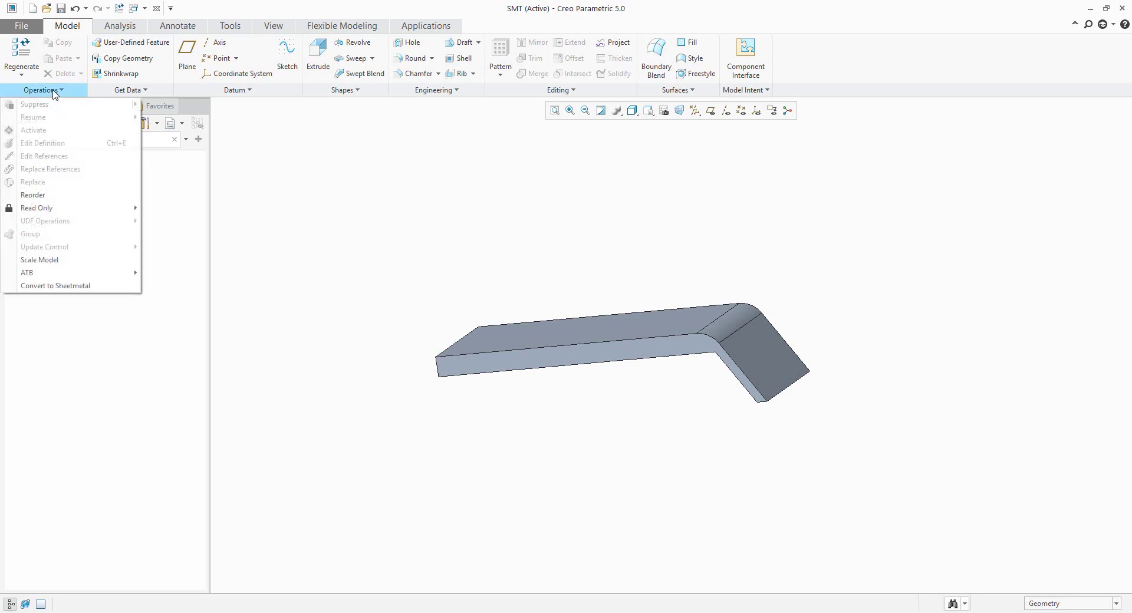
Convert to sheetmetal with a driving-surface first wall on the top face, 25 thick.
{"action": "left_click", "coordinate": [59, 287]}
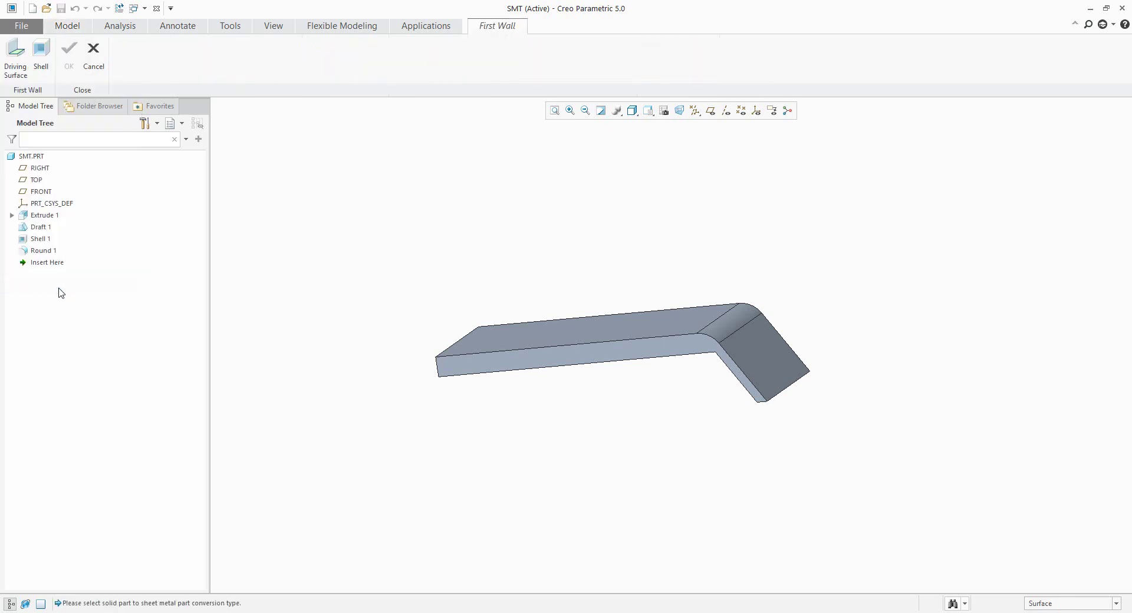
{"action": "left_click", "coordinate": [9, 73]}
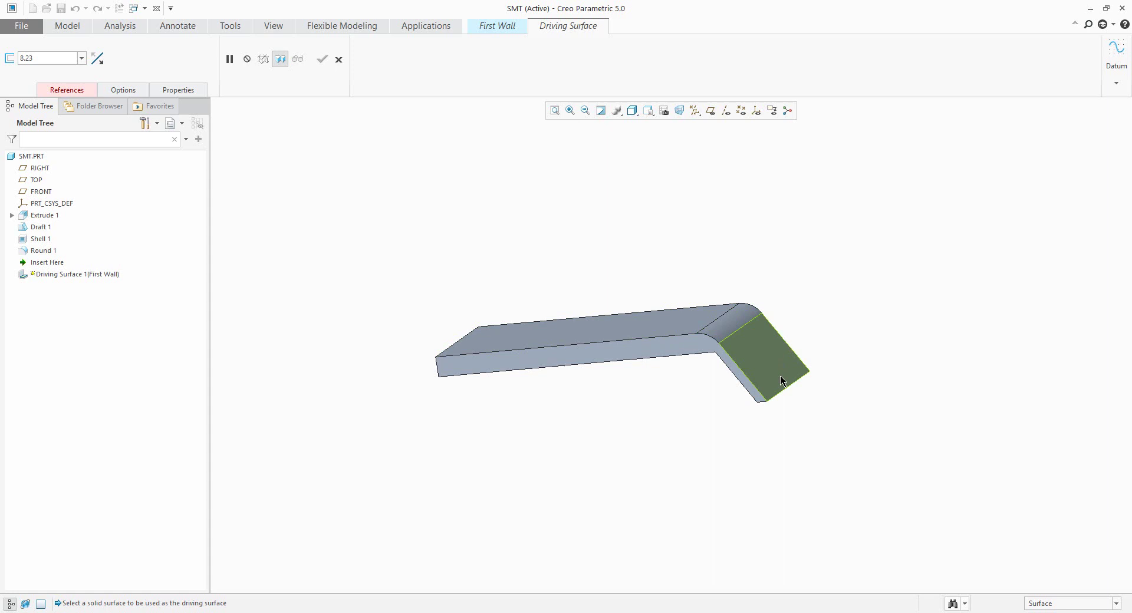
{"action": "left_click", "coordinate": [652, 328]}
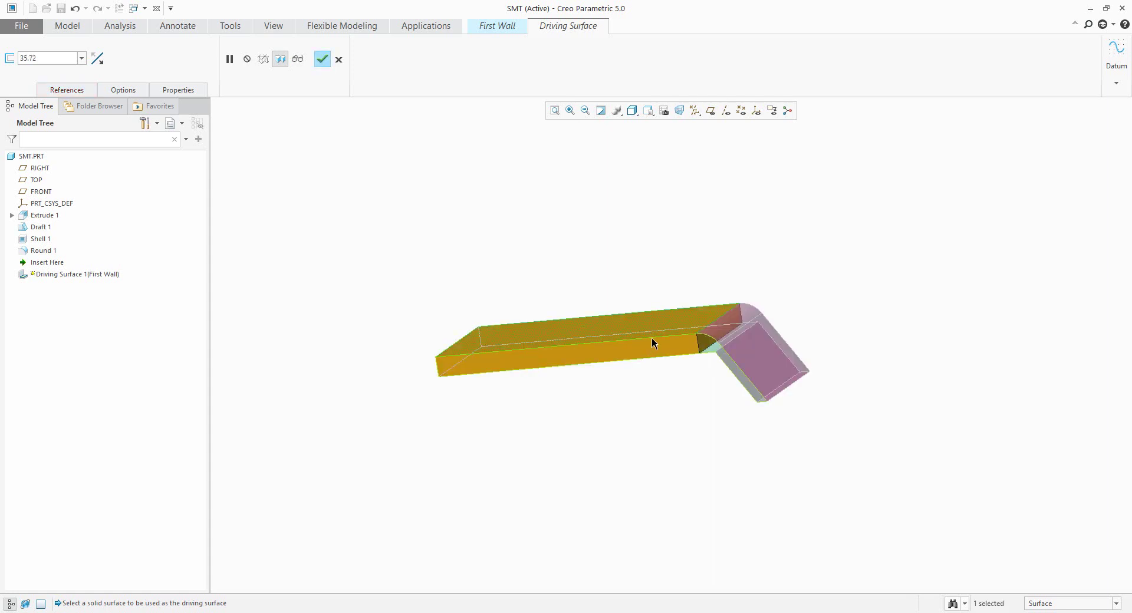
{"action": "double_click", "coordinate": [47, 58]}
{"action": "type", "text": "25"}
{"action": "key", "text": "Return"}
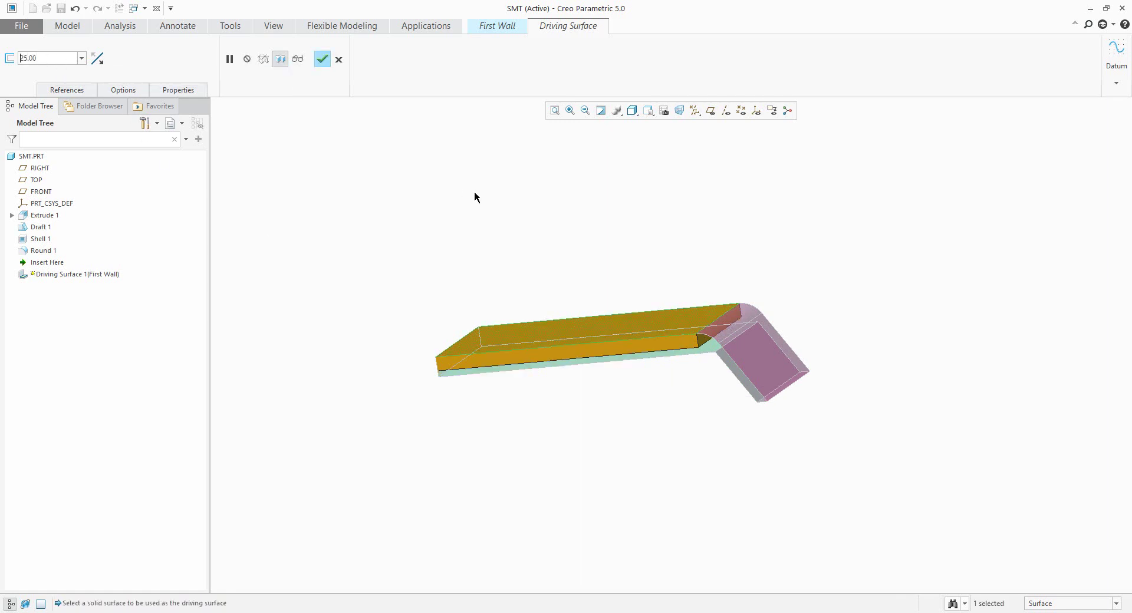
{"action": "scroll", "coordinate": [631, 268], "scroll_direction": "up", "scroll_amount": 1}
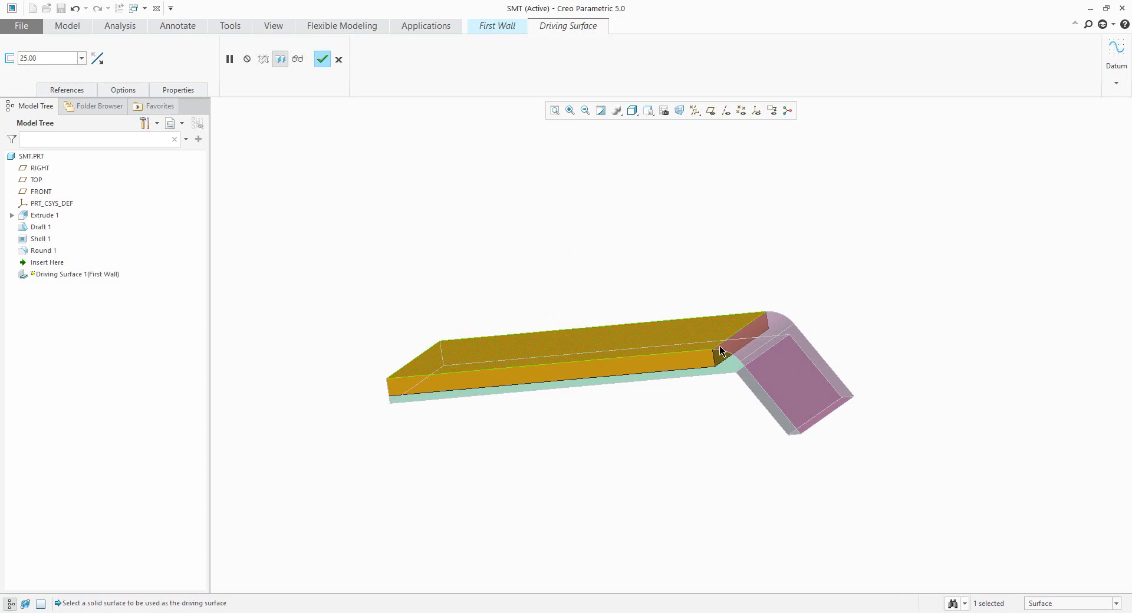
Add the slanted flange surface to the Include surfaces collector and change thickness from 25 to 20.
{"action": "left_click", "coordinate": [65, 91]}
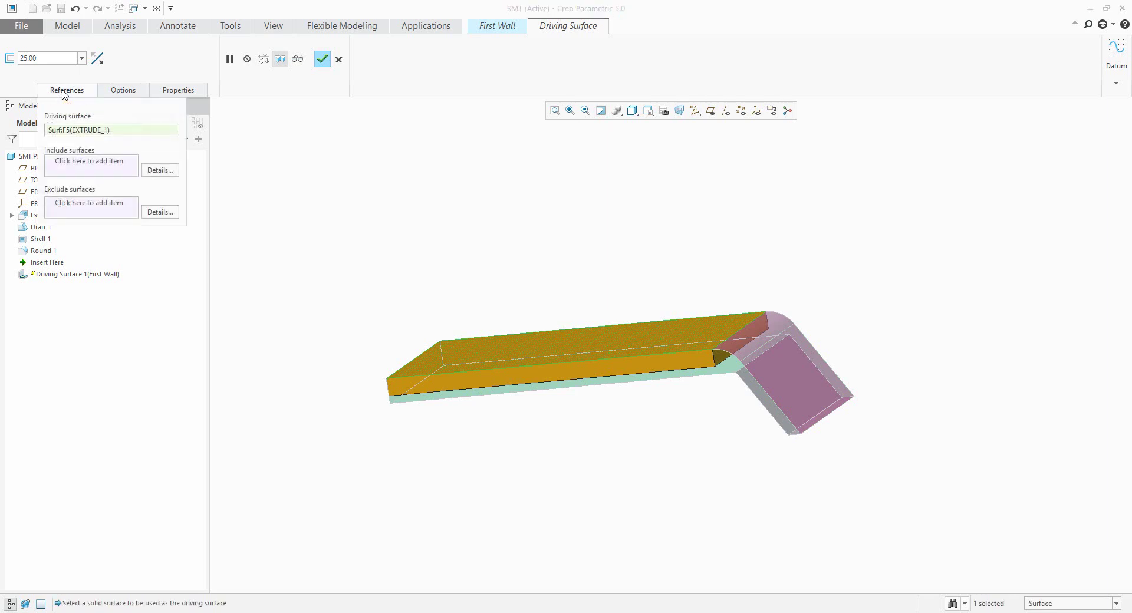
{"action": "left_click", "coordinate": [88, 167]}
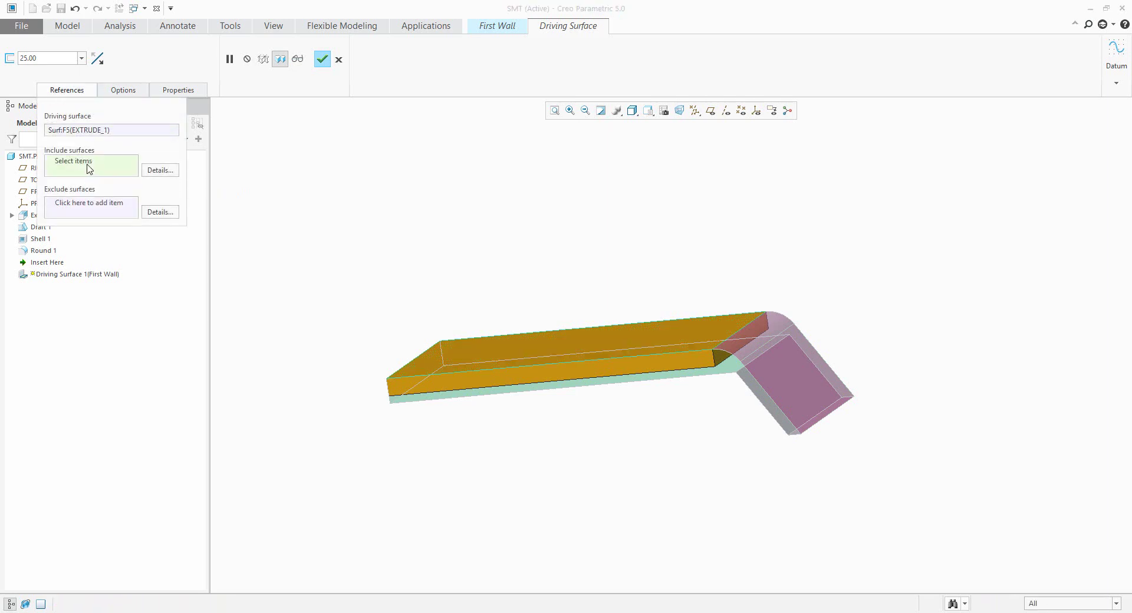
{"action": "left_click", "coordinate": [748, 339]}
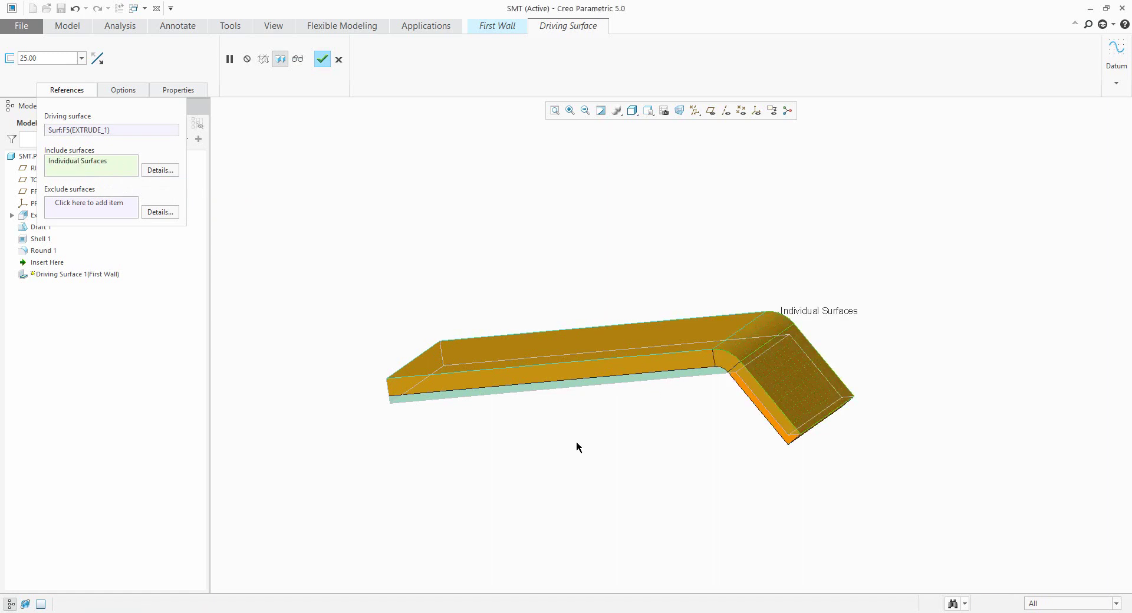
{"action": "double_click", "coordinate": [52, 60]}
{"action": "type", "text": "20"}
{"action": "key", "text": "Return"}
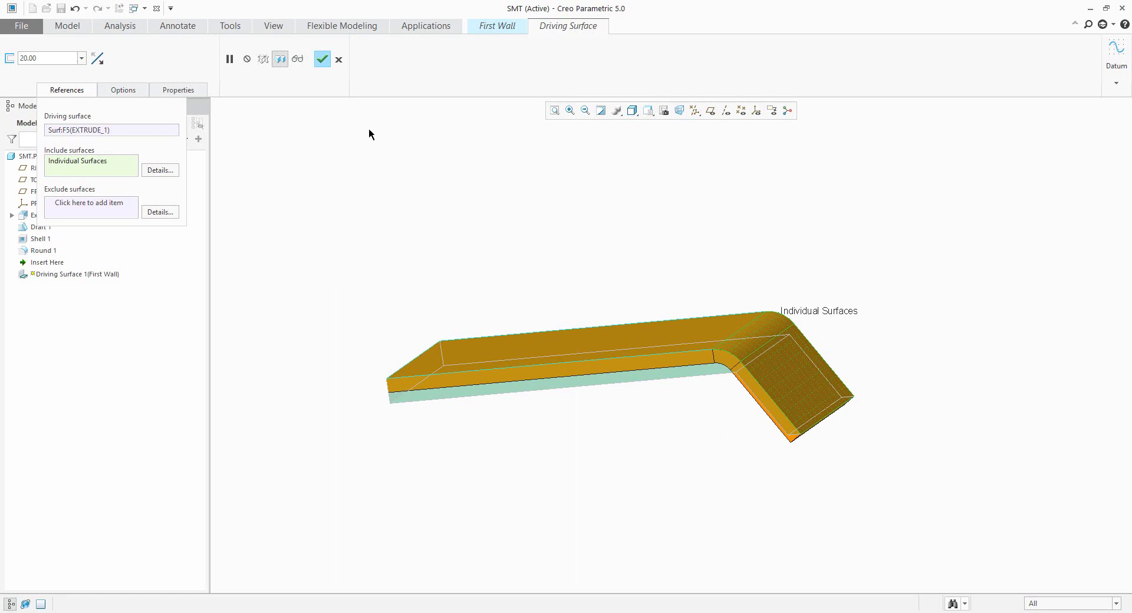
Finish the driving-surface wall, accepting the Troubleshooter note, to get 20.00-thick sheetmetal.
{"action": "left_click", "coordinate": [322, 60]}
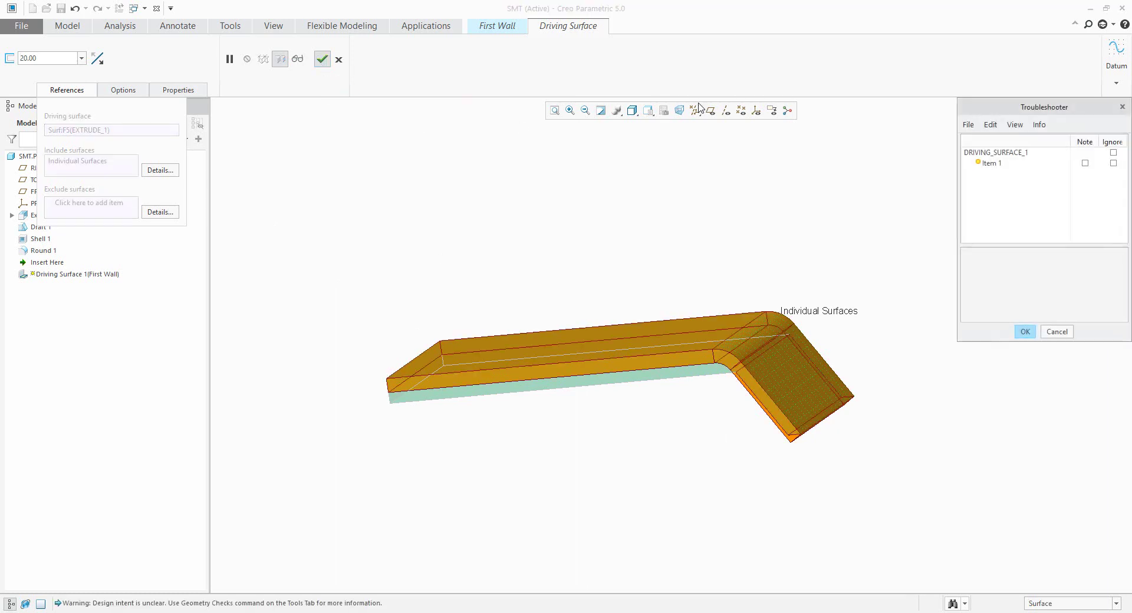
{"action": "left_click", "coordinate": [1085, 163]}
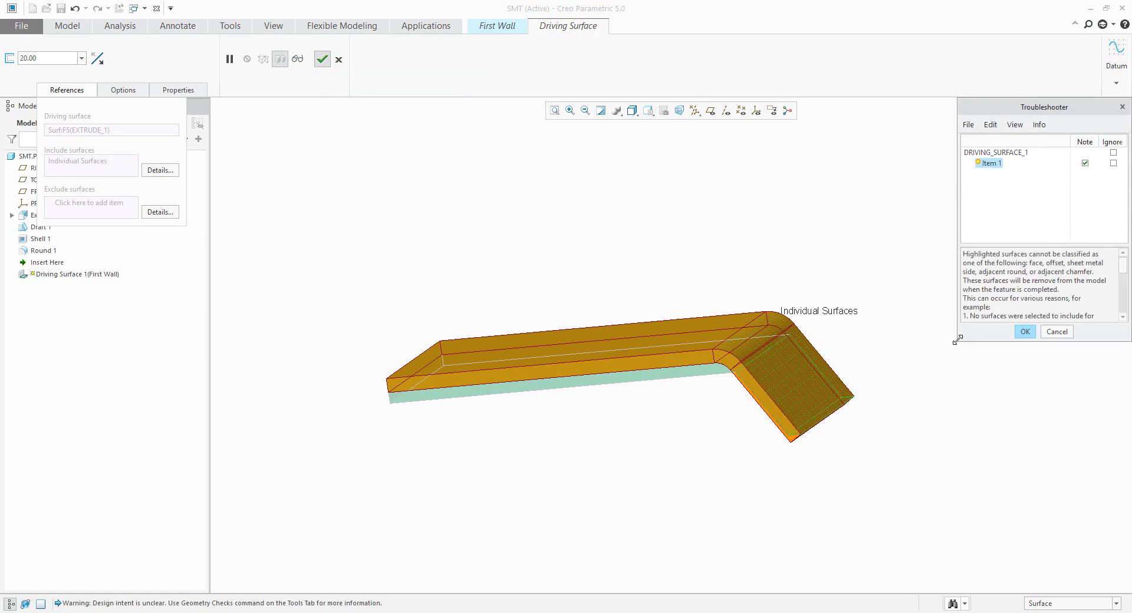
{"action": "left_click_drag", "start_coordinate": [957, 340], "coordinate": [919, 380]}
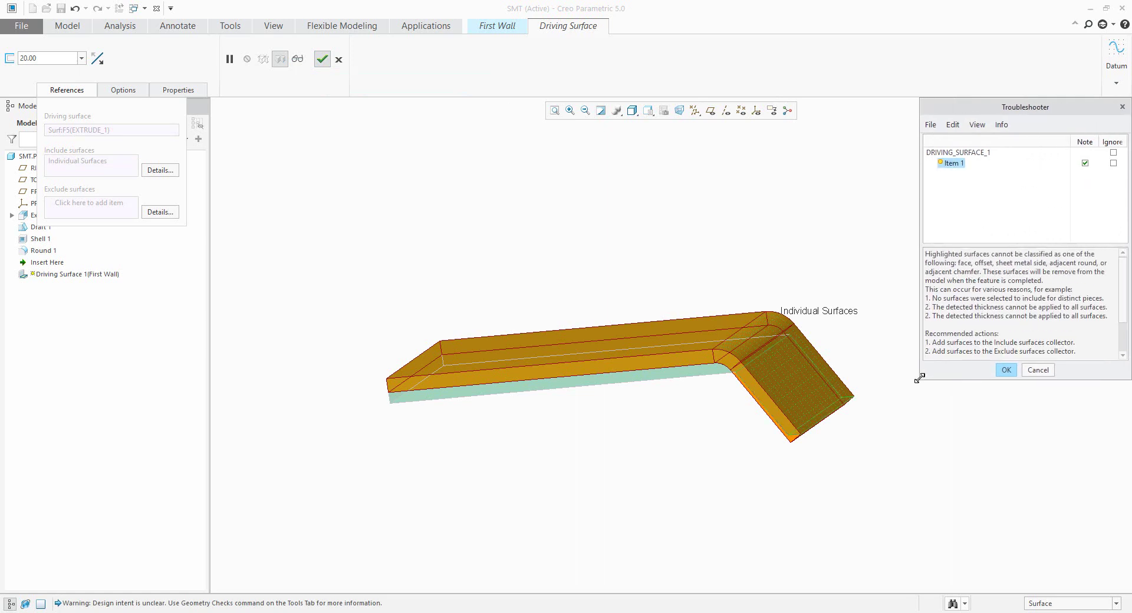
{"action": "left_click", "coordinate": [1006, 371]}
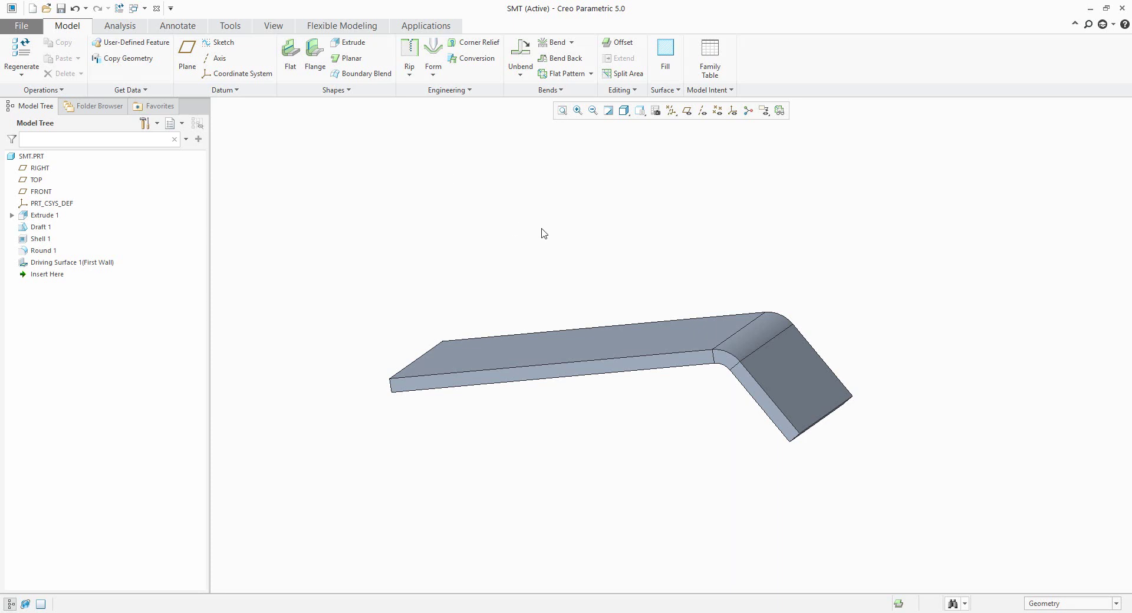
{"action": "mouse_move", "coordinate": [538, 244]}
{"action": "middle_mouse_down"}
{"action": "mouse_move", "coordinate": [523, 260]}
{"action": "mouse_move", "coordinate": [538, 254]}
{"action": "middle_mouse_up"}
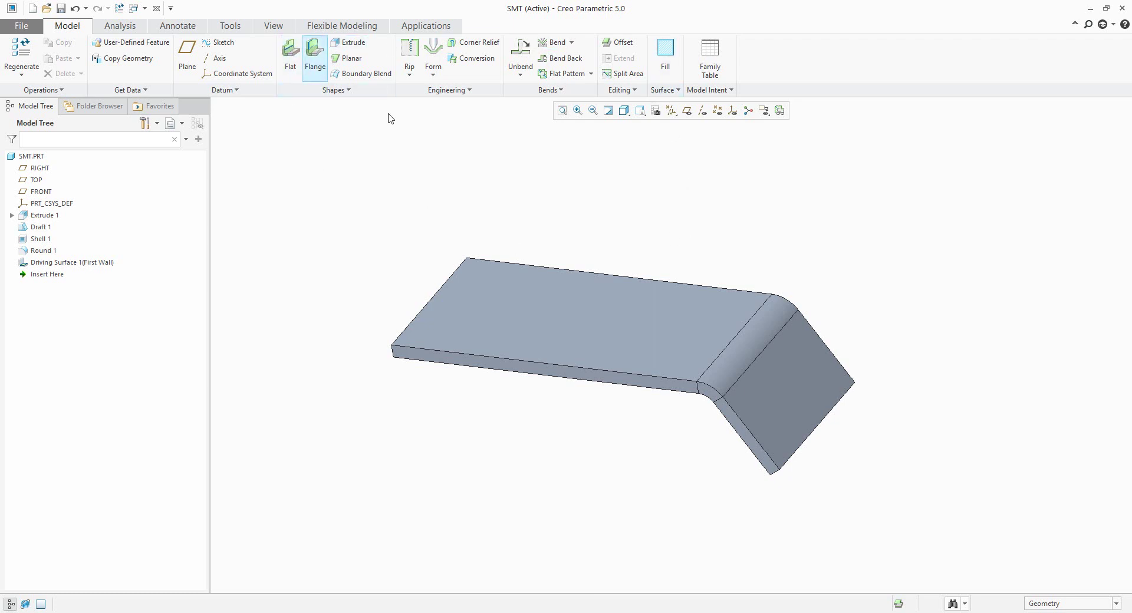
{"action": "left_click", "coordinate": [519, 50]}
{"action": "left_click", "coordinate": [545, 61]}
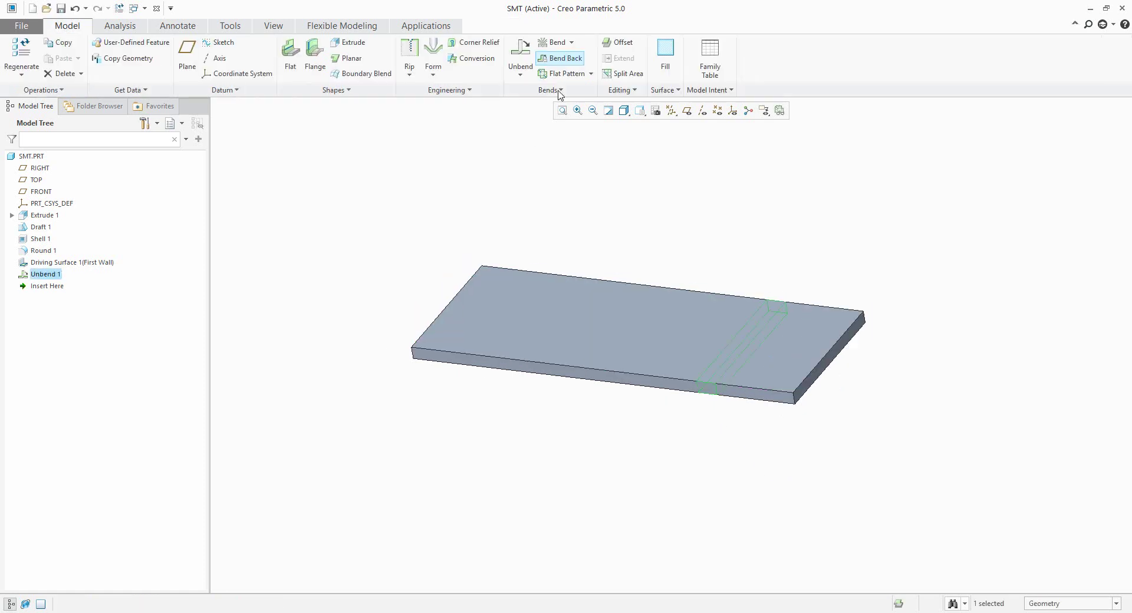
{"action": "mouse_move", "coordinate": [654, 227]}
{"action": "middle_mouse_down"}
{"action": "mouse_move", "coordinate": [648, 240]}
{"action": "mouse_move", "coordinate": [696, 216]}
{"action": "mouse_move", "coordinate": [687, 227]}
{"action": "mouse_move", "coordinate": [695, 196]}
{"action": "mouse_move", "coordinate": [687, 232]}
{"action": "middle_mouse_up"}
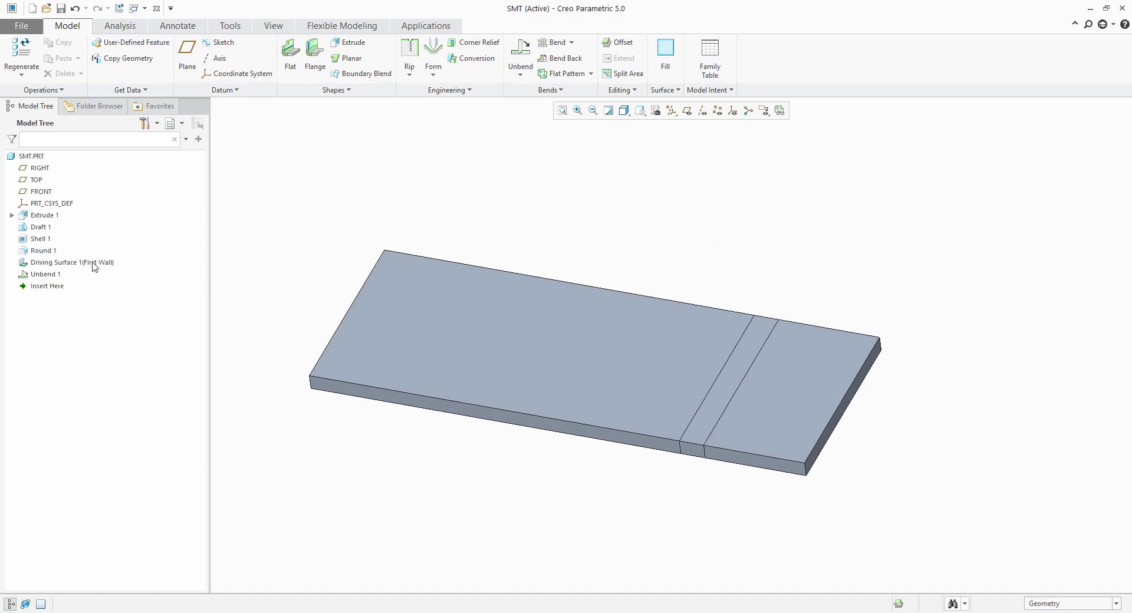
{"action": "left_click", "coordinate": [55, 276]}
{"action": "key", "text": "Delete"}
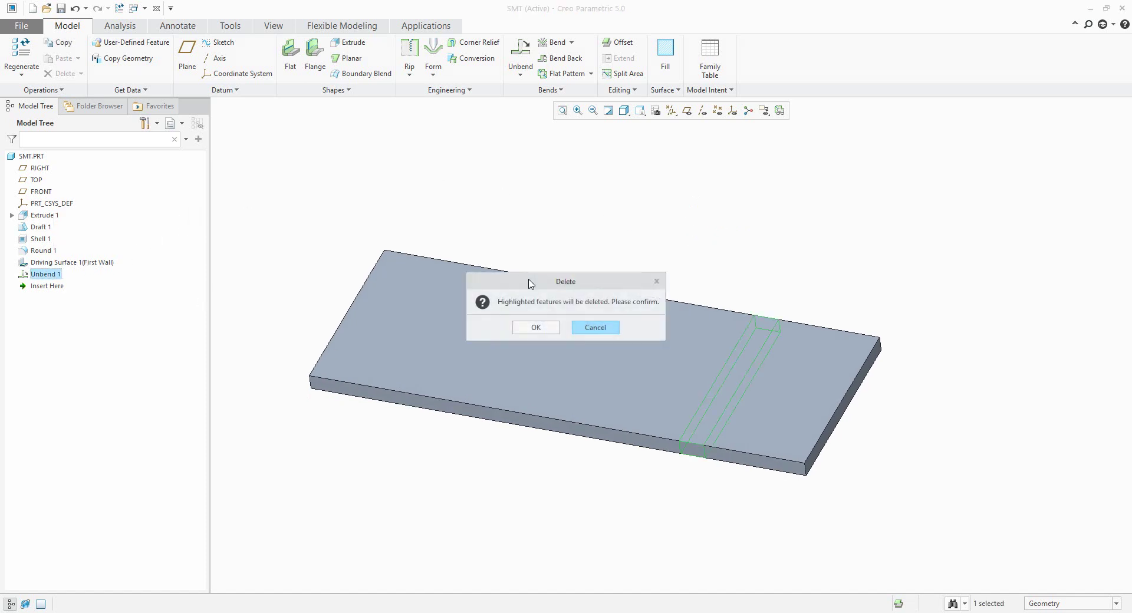
{"action": "left_click", "coordinate": [535, 328]}
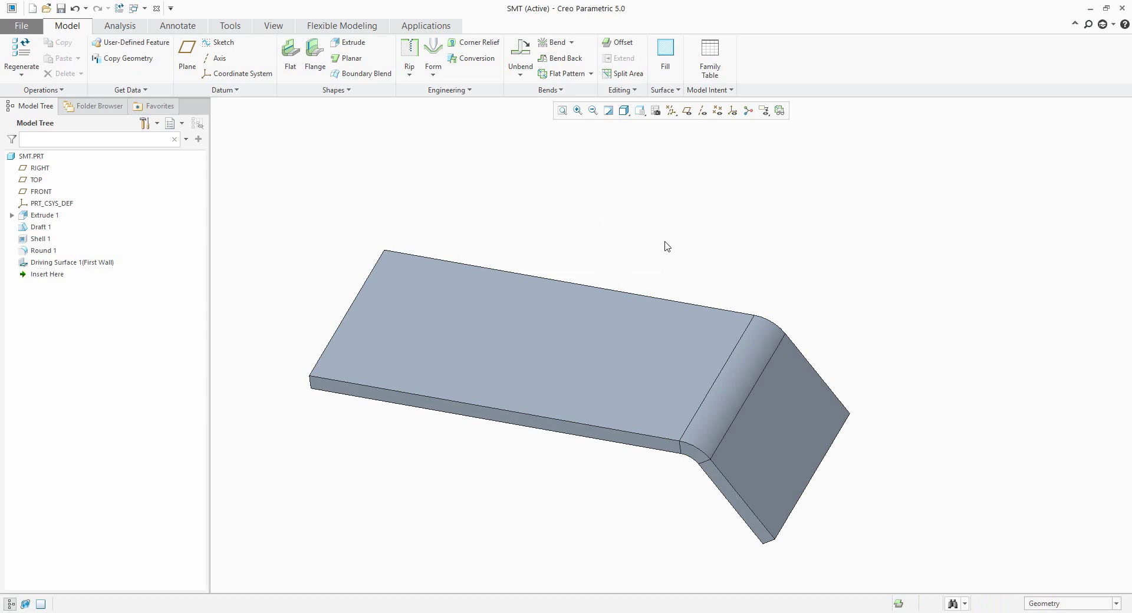
{"action": "middle_click_drag", "start_coordinate": [664, 245], "coordinate": [700, 290]}
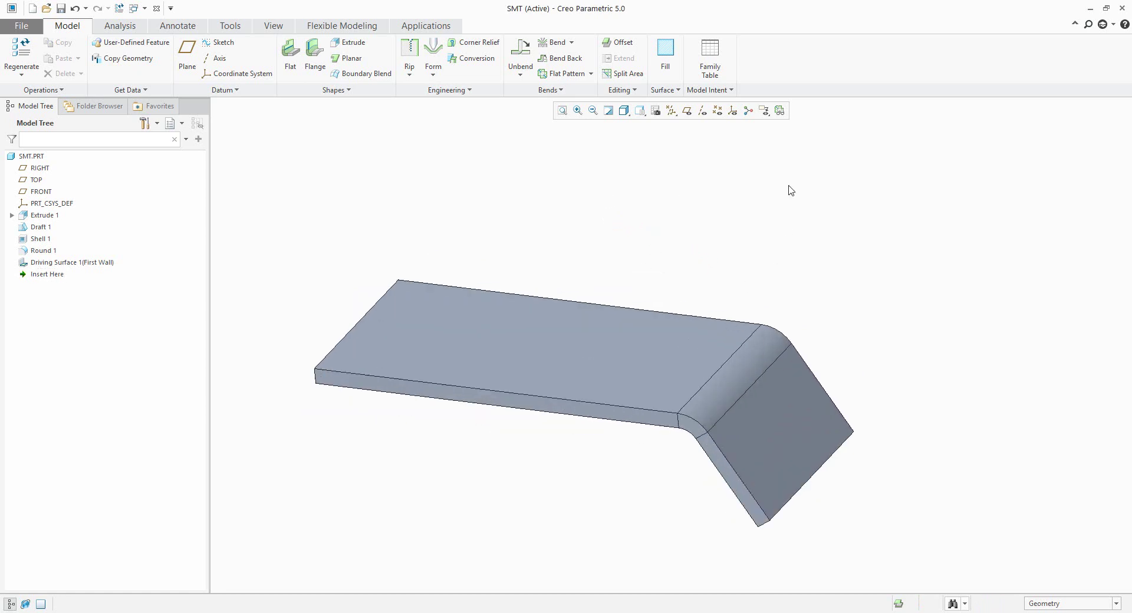
Show the Flat Pattern Preview with bend lines and enlarge its panel.
{"action": "left_click", "coordinate": [780, 112]}
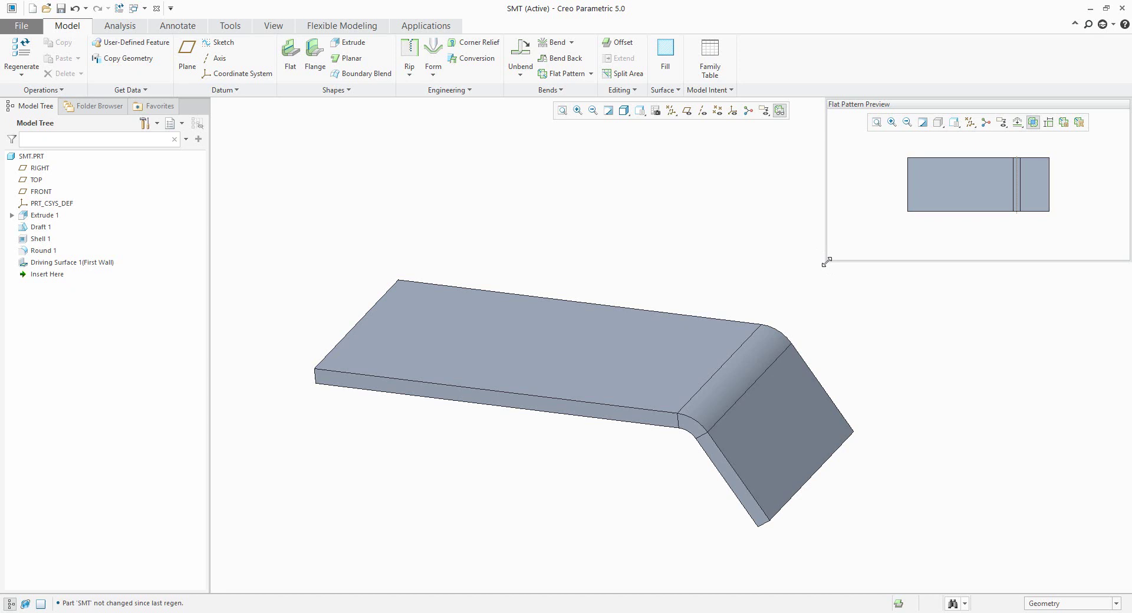
{"action": "left_click_drag", "start_coordinate": [808, 271], "coordinate": [792, 296]}
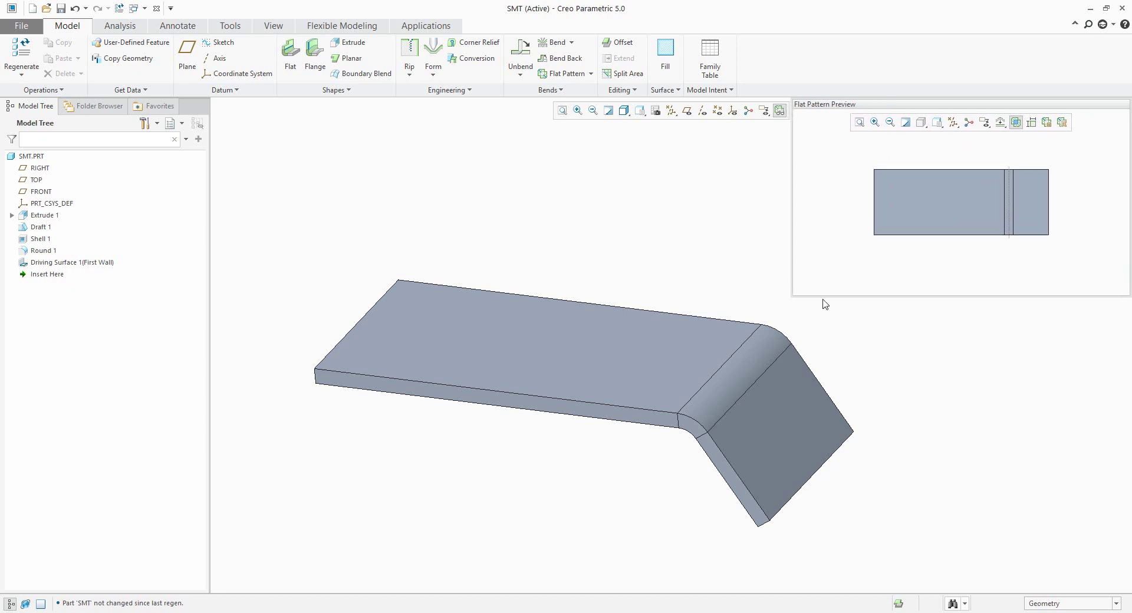
Create SMT_FLAT_REP, then switch between it and Master Rep in View Manager.
{"action": "left_click", "coordinate": [1066, 126]}
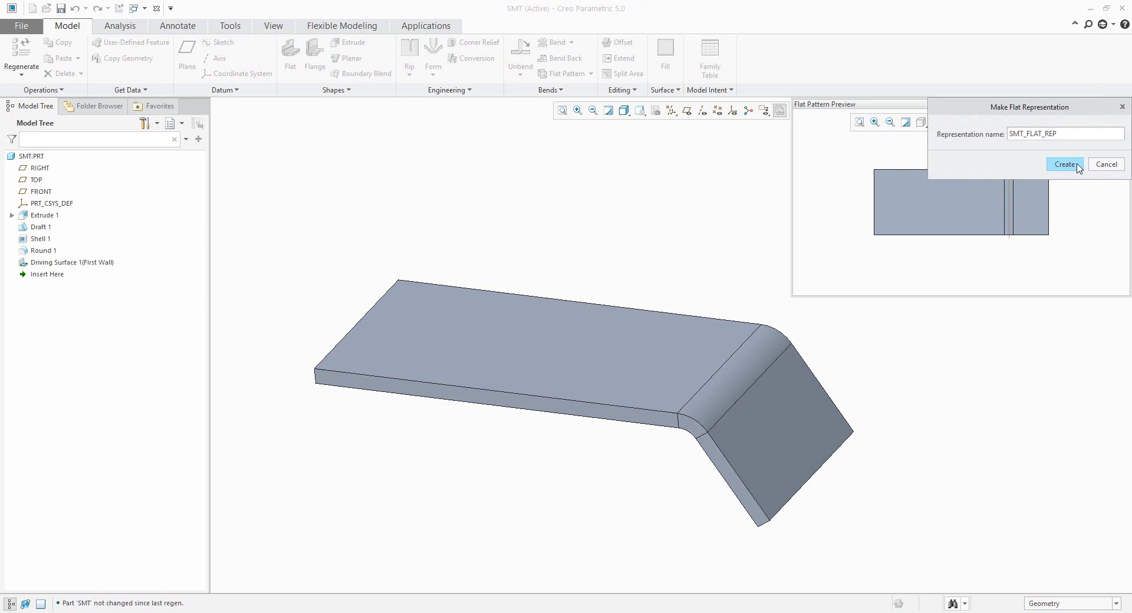
{"action": "left_click", "coordinate": [1065, 165]}
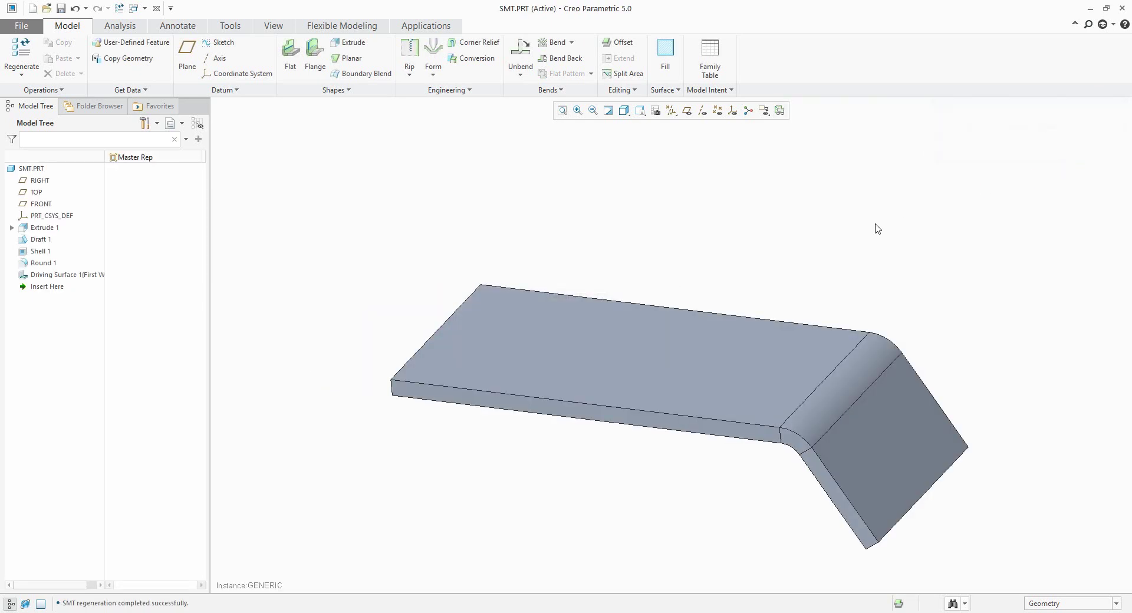
{"action": "left_click", "coordinate": [656, 113]}
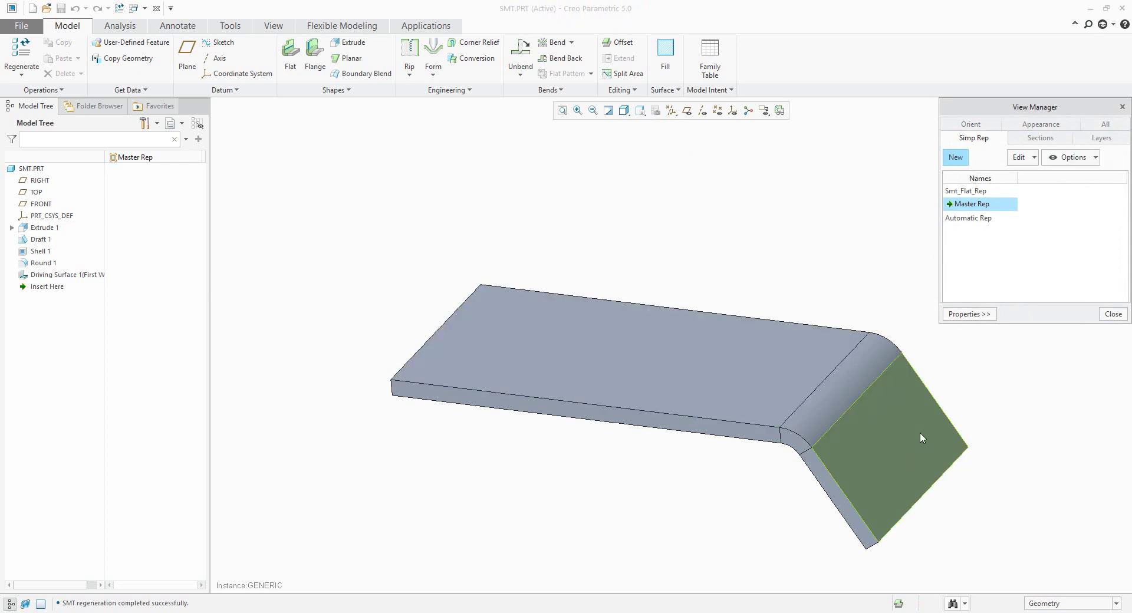
{"action": "double_click", "coordinate": [964, 191]}
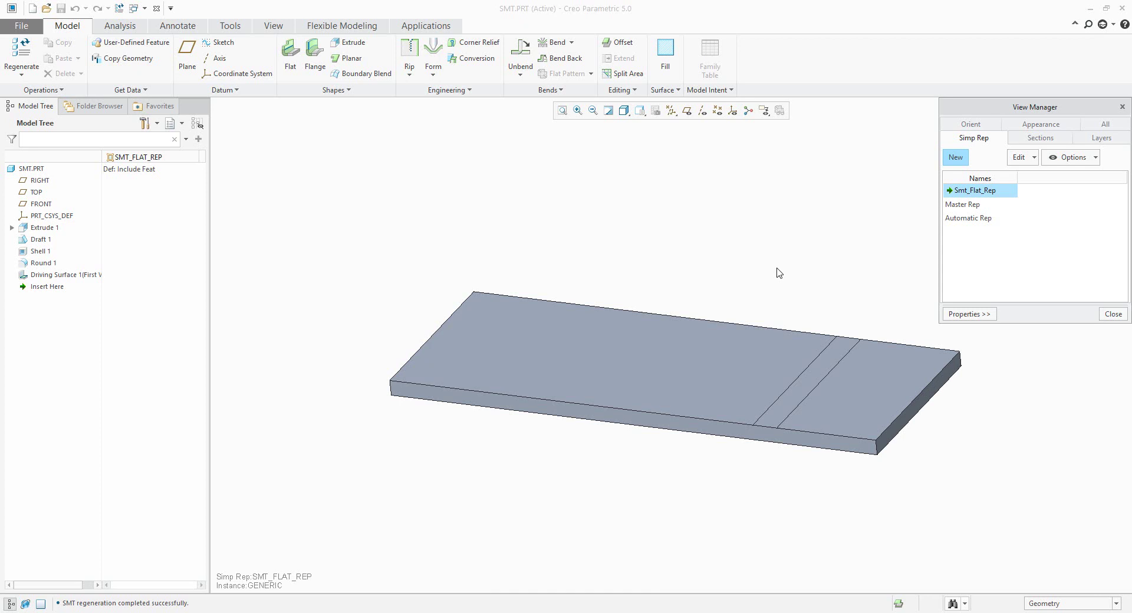
{"action": "double_click", "coordinate": [967, 205]}
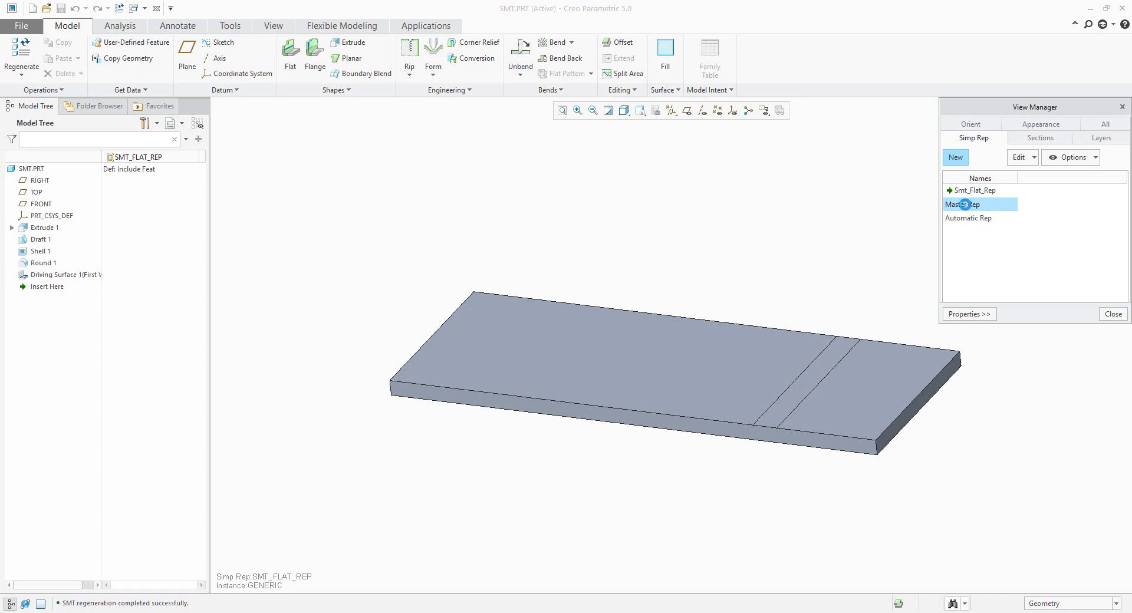
{"action": "left_click", "coordinate": [1122, 107]}
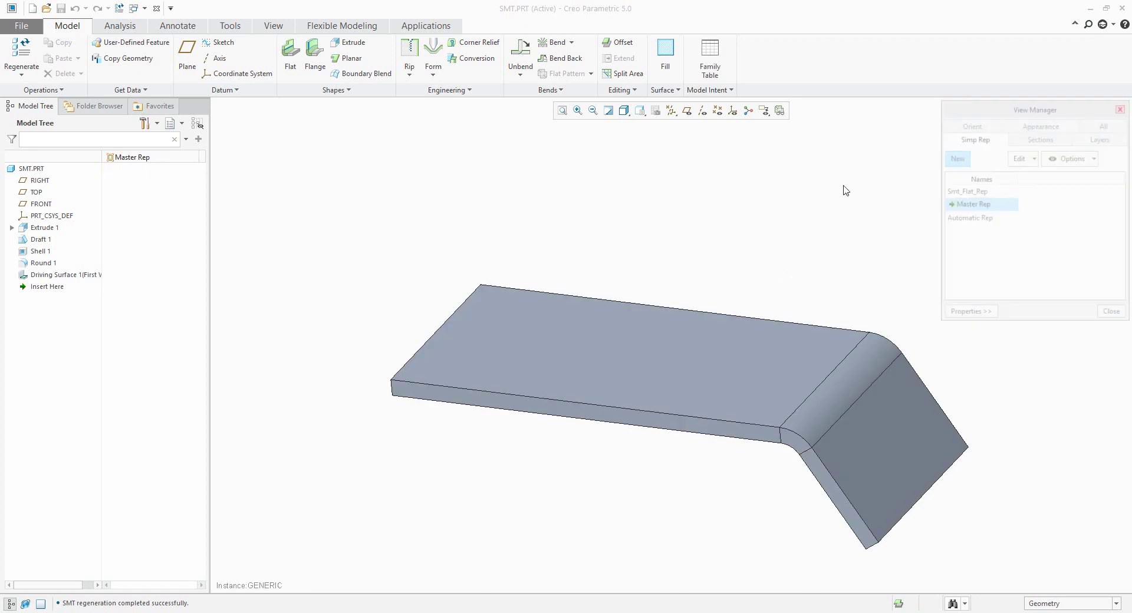